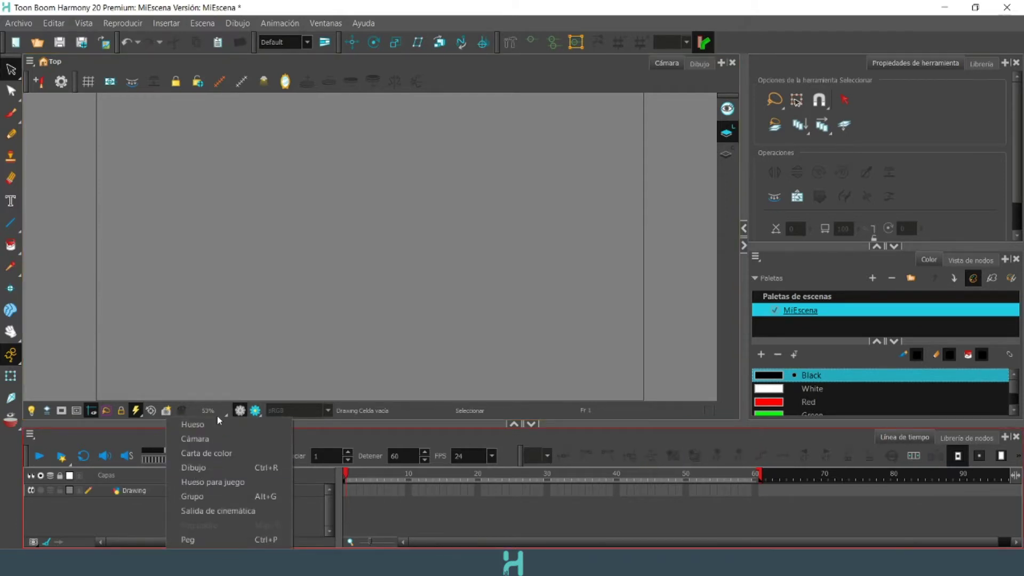
Add two new vector drawing layers to the scene, named Cuerpo and BrazoDerecho
{"action": "left_click", "coordinate": [227, 468]}
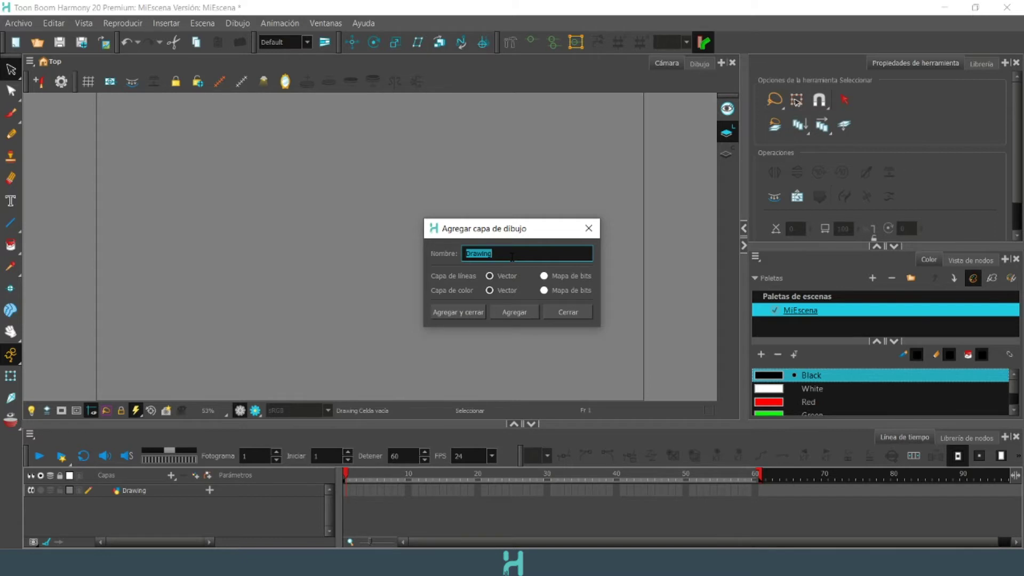
{"action": "type", "text": "Cuerpo"}
{"action": "left_click", "coordinate": [500, 310]}
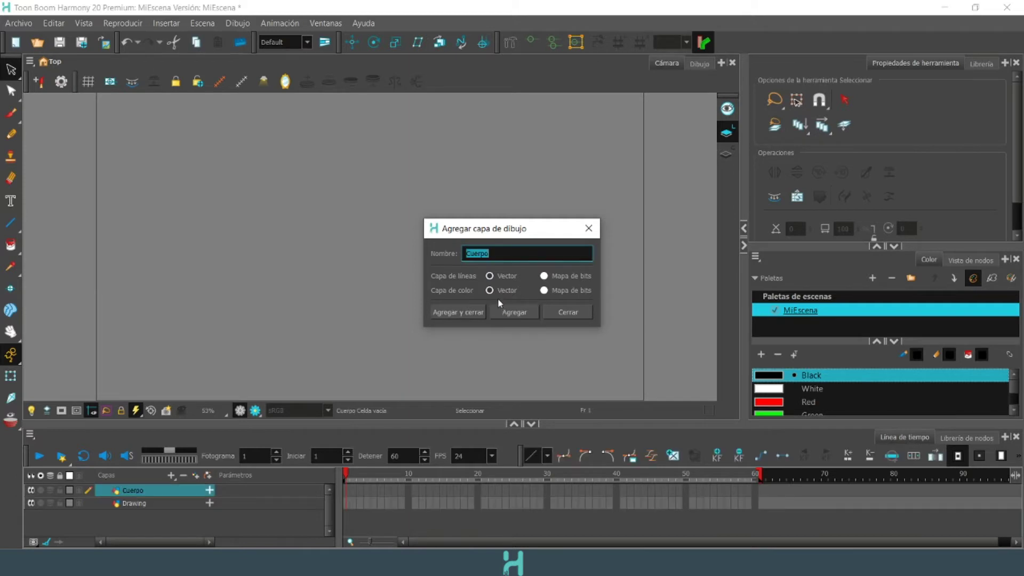
{"action": "type", "text": "BrazoDerecho"}
{"action": "left_click", "coordinate": [437, 310]}
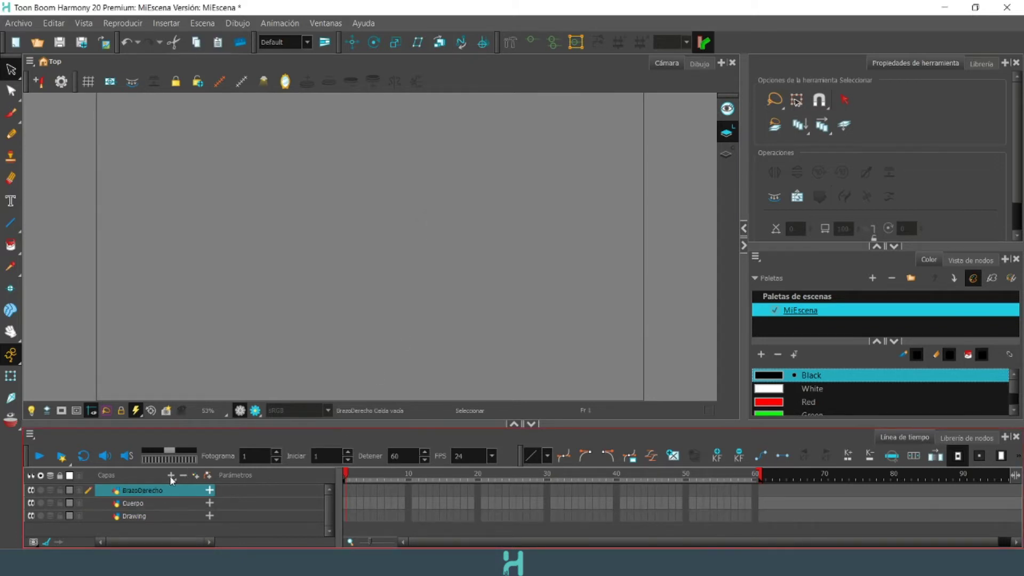
Add another vector drawing layer named BrazoIzquierdo
{"action": "left_click", "coordinate": [212, 475]}
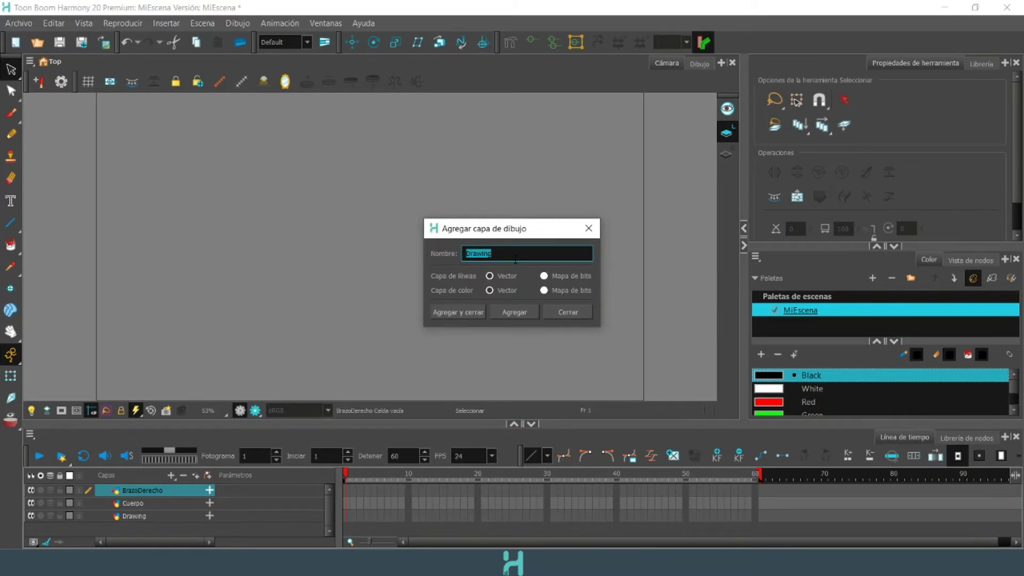
{"action": "type", "text": "BrazoIzquierdo"}
{"action": "key", "text": "Return"}
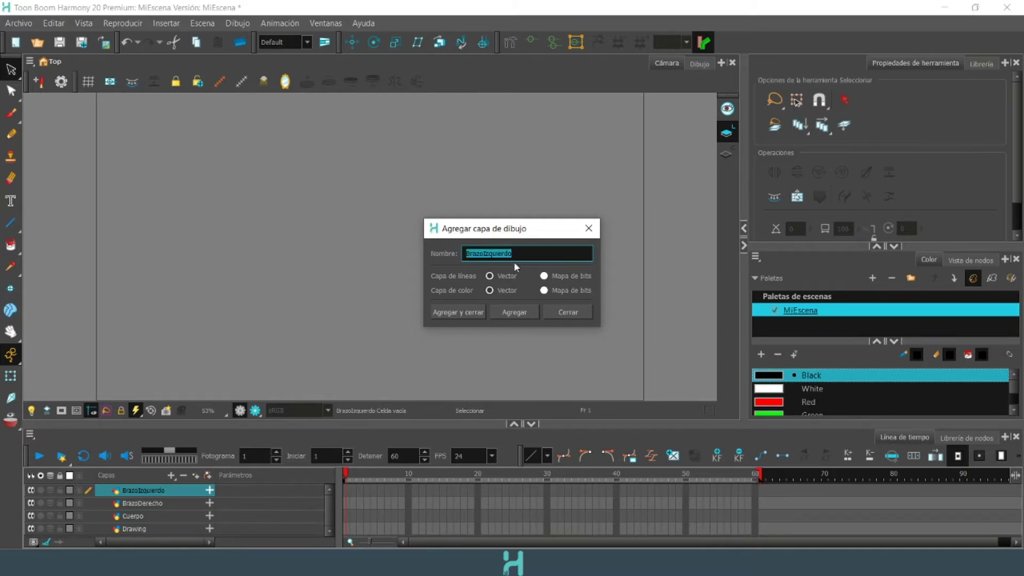
Add two more drawing layers for the legs, named PiernaIzquierda and PiernaDerecha
{"action": "type", "text": "PiernaIzquierda"}
{"action": "key", "text": "Return"}
{"action": "type", "text": "Pi"}
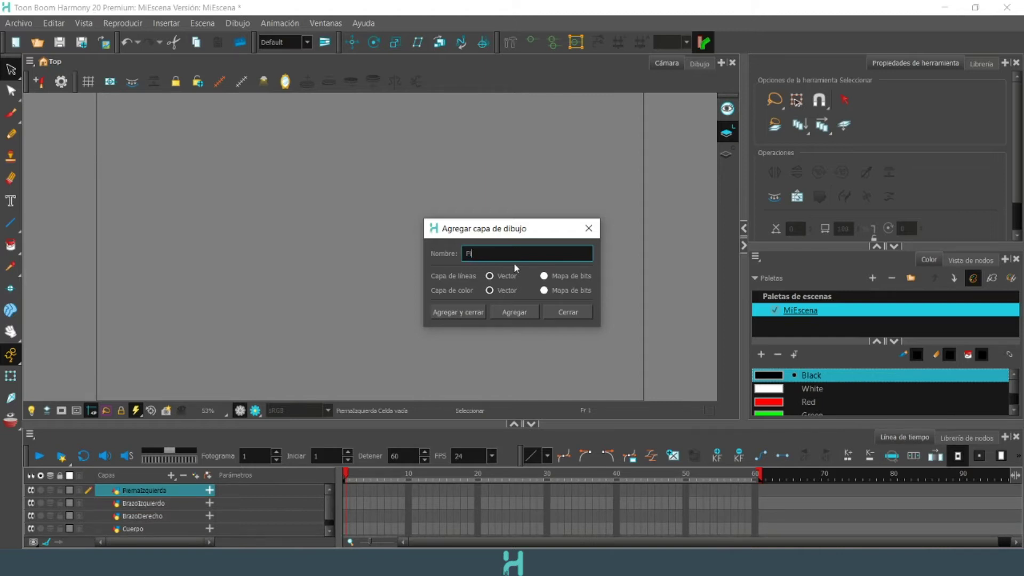
{"action": "type", "text": "ernaDerecha"}
{"action": "key", "text": "Return"}
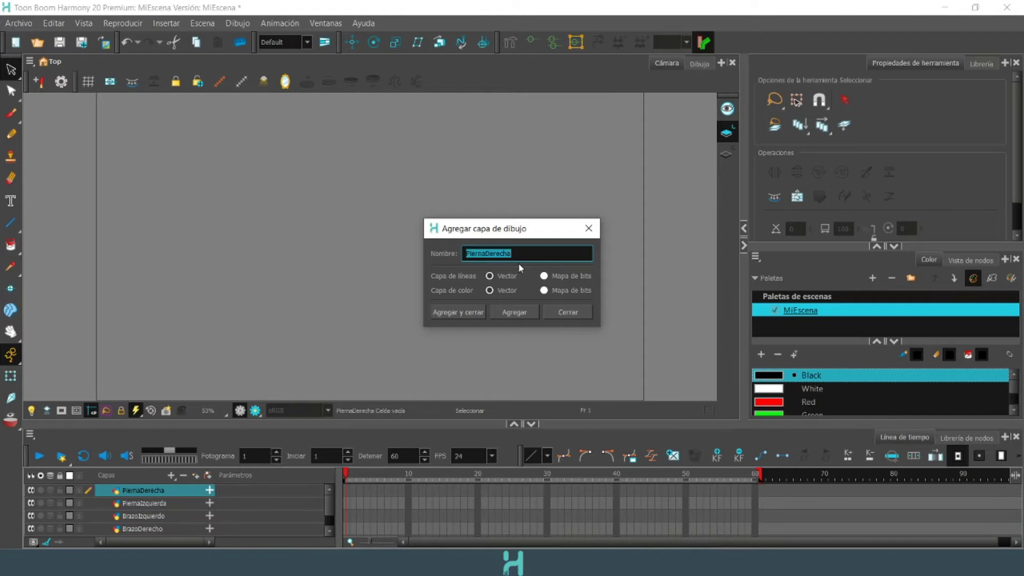
Add a drawing layer named Cara and finish adding layers
{"action": "type", "text": "Cara"}
{"action": "left_click", "coordinate": [511, 311]}
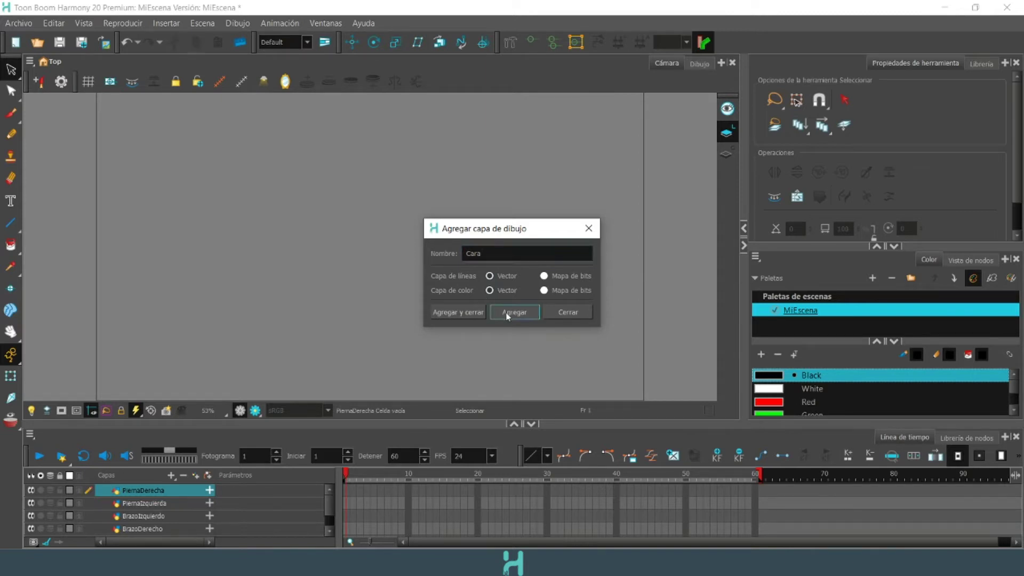
{"action": "left_click", "coordinate": [582, 235]}
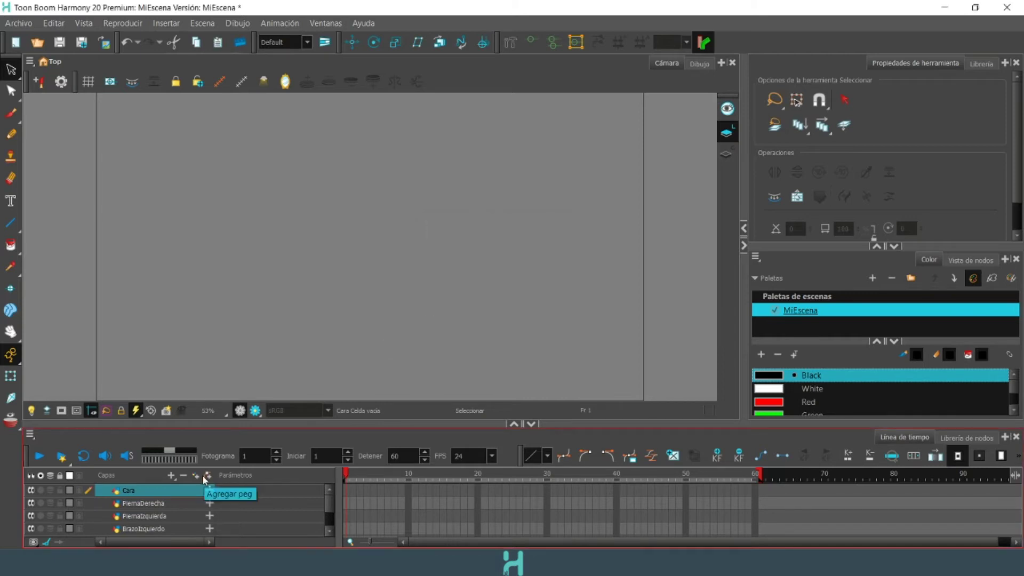
Delete the default Drawing layer from the timeline
{"action": "scroll", "coordinate": [187, 512], "scroll_direction": "down", "scroll_amount": 3}
{"action": "scroll", "coordinate": [187, 516], "scroll_direction": "up", "scroll_amount": 3}
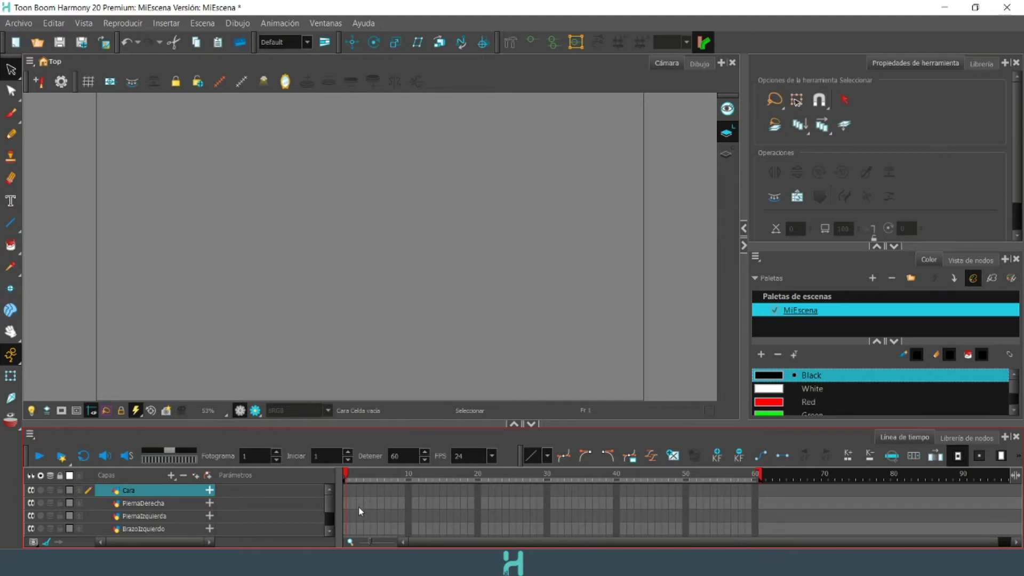
{"action": "scroll", "coordinate": [232, 511], "scroll_direction": "down", "scroll_amount": 1}
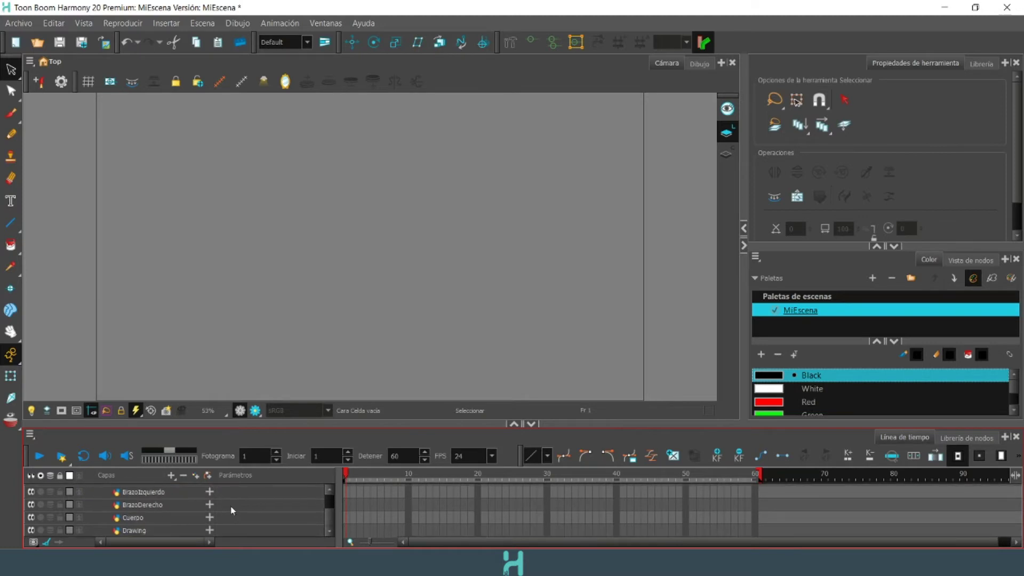
{"action": "left_click", "coordinate": [123, 531]}
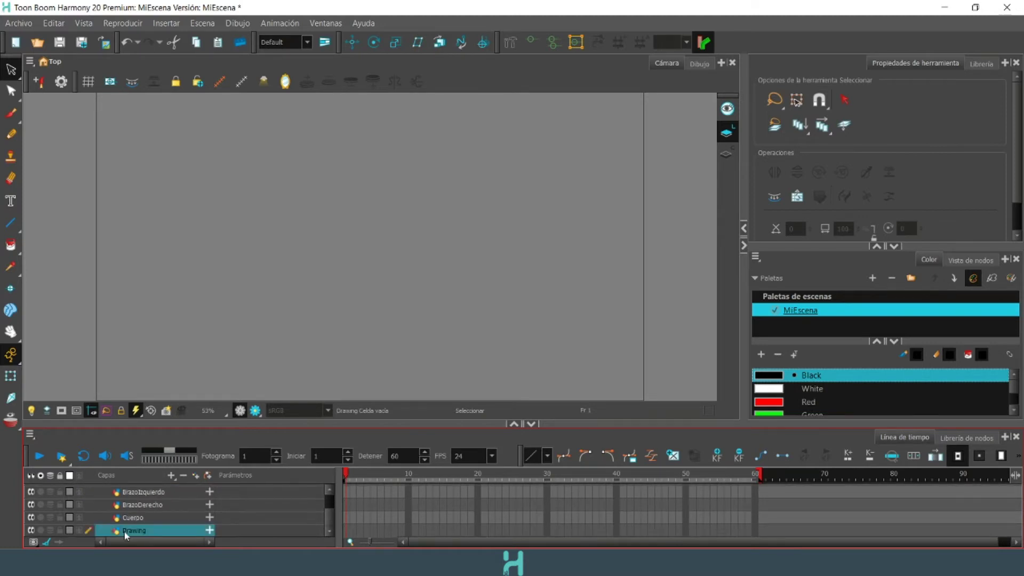
{"action": "right_click", "coordinate": [124, 531]}
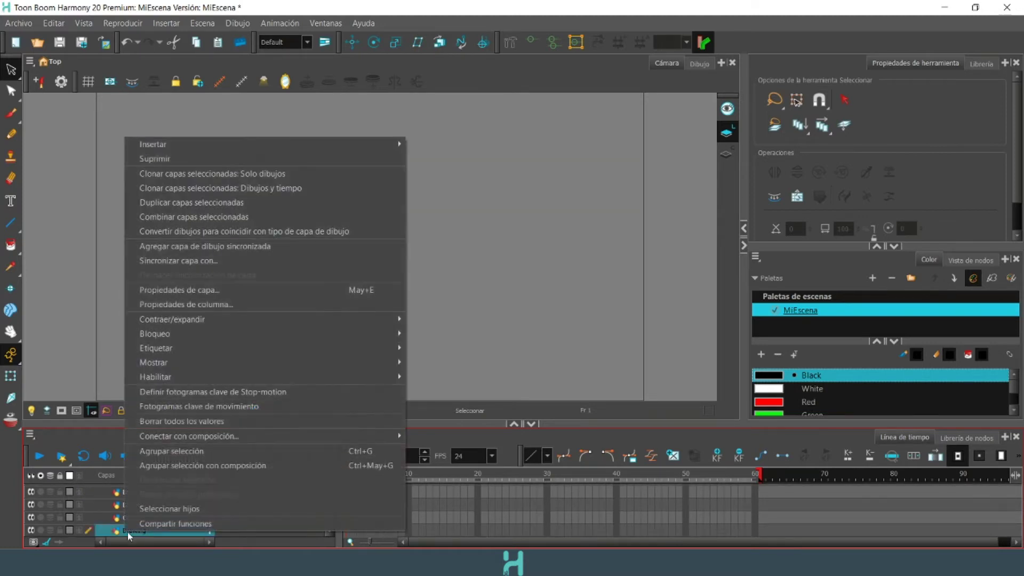
{"action": "left_click", "coordinate": [175, 159]}
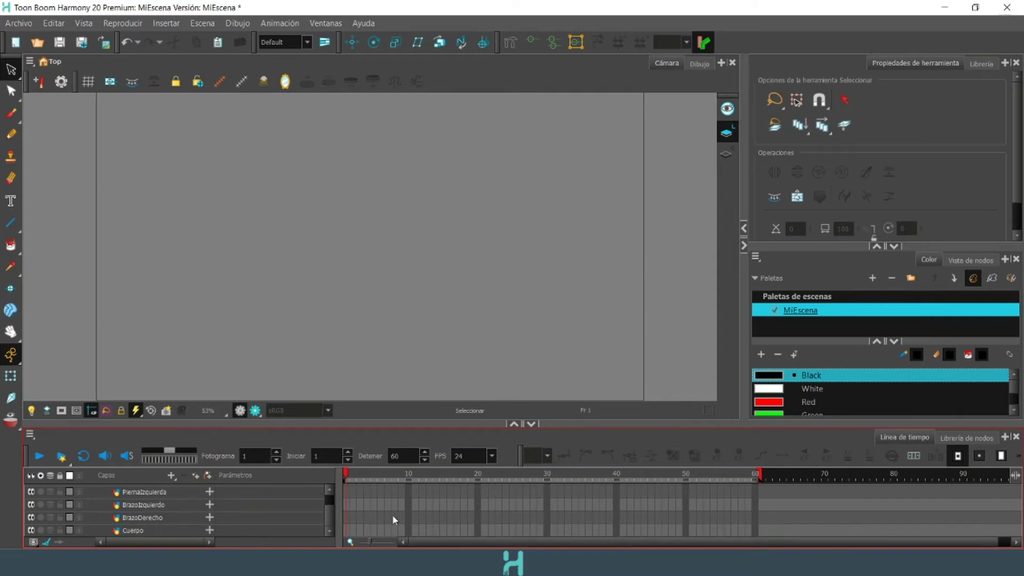
Draw a square body outline in Red on the Cuerpo layer and fill it with the same red
{"action": "left_click", "coordinate": [161, 530]}
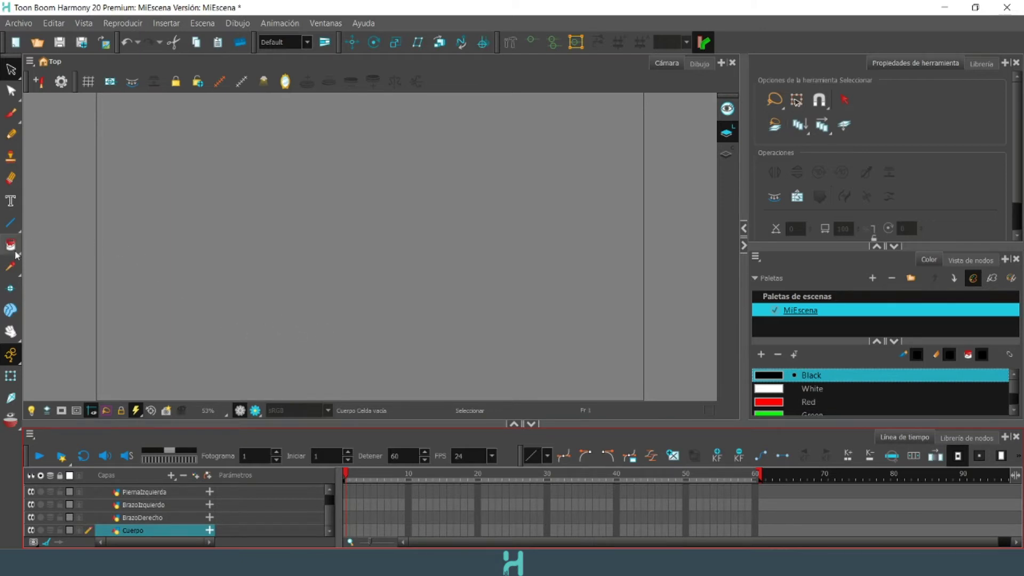
{"action": "left_click", "coordinate": [11, 223]}
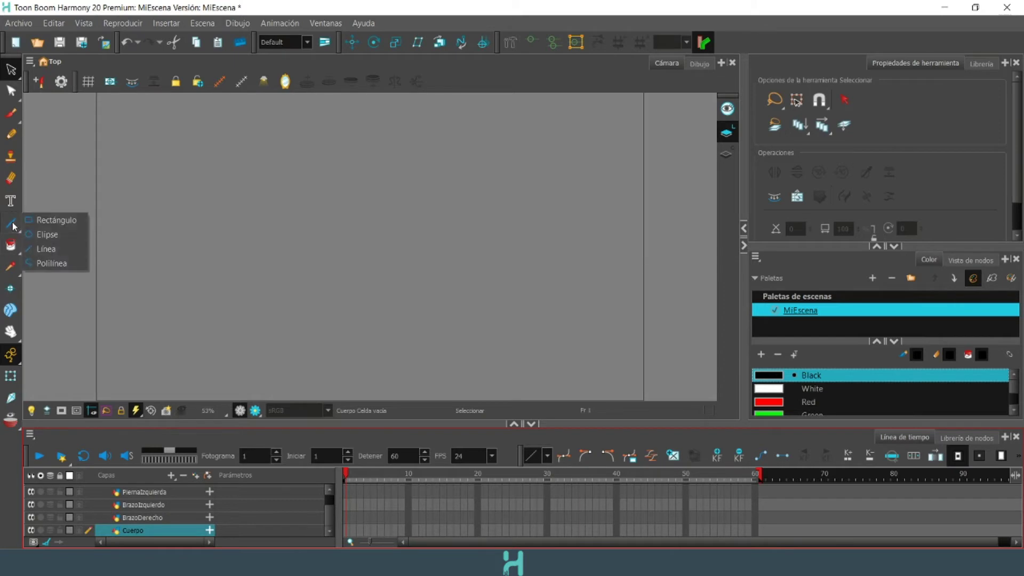
{"action": "left_click", "coordinate": [61, 222]}
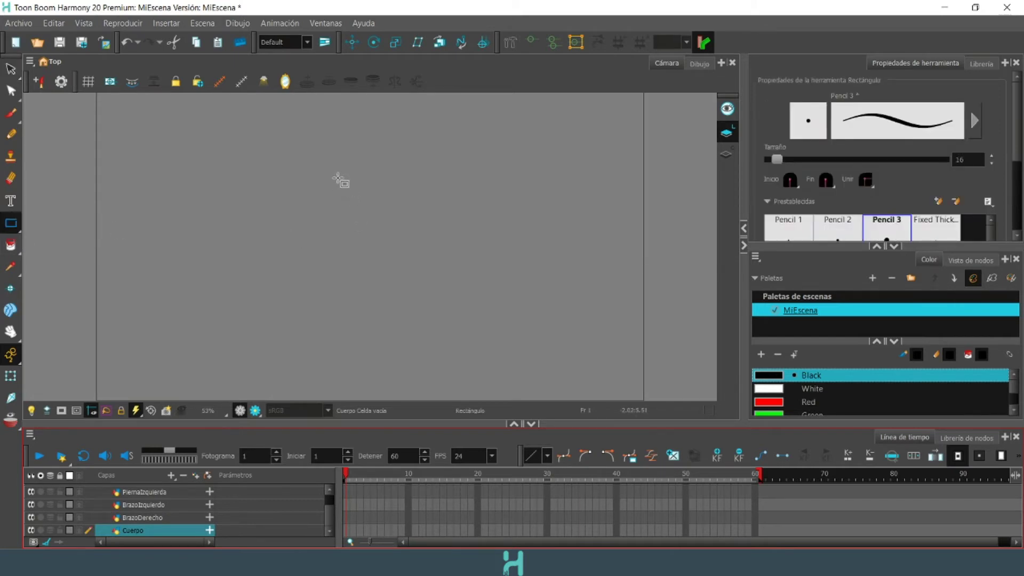
{"action": "mouse_move", "coordinate": [335, 175]}
{"action": "left_mouse_down"}
{"action": "mouse_move", "coordinate": [411, 242]}
{"action": "mouse_move", "coordinate": [426, 276]}
{"action": "left_mouse_up"}
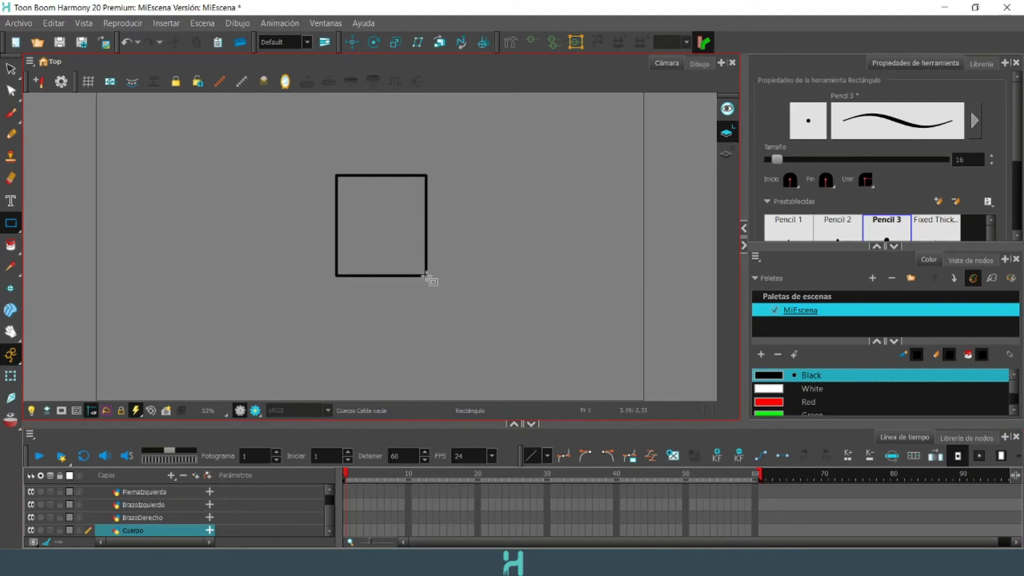
{"action": "key", "text": "ctrl+z"}
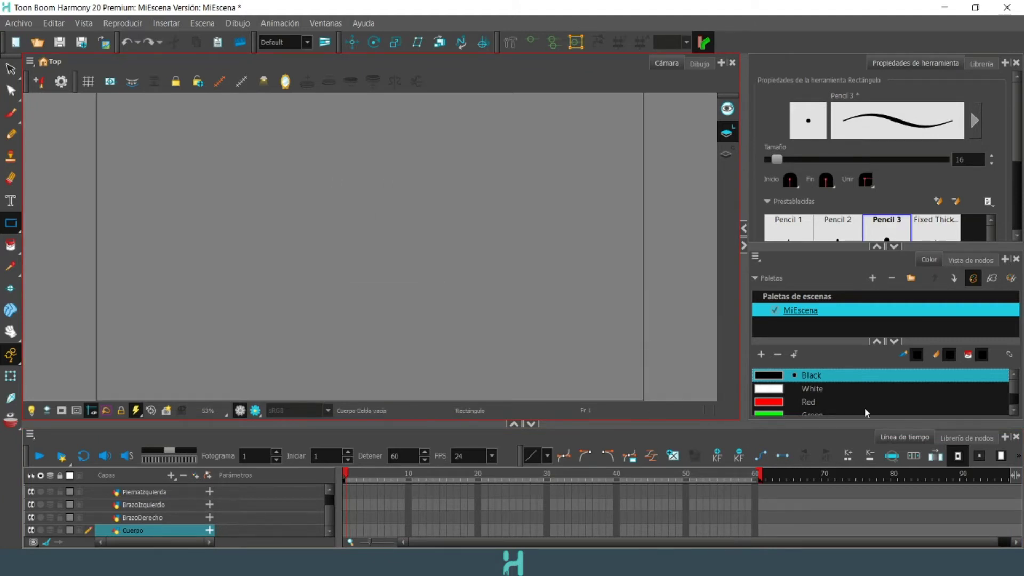
{"action": "left_click", "coordinate": [821, 402]}
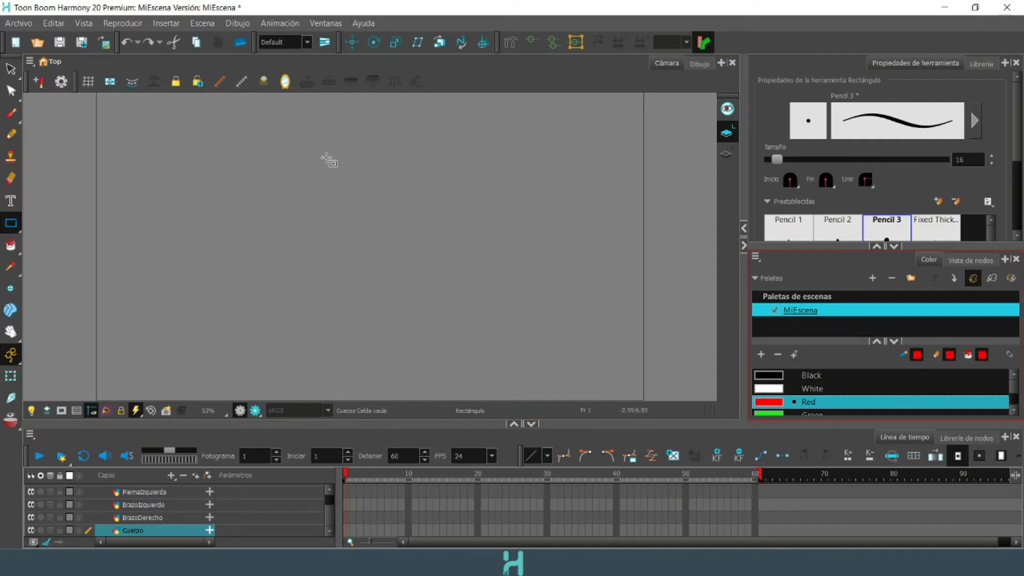
{"action": "mouse_move", "coordinate": [325, 157]}
{"action": "left_mouse_down"}
{"action": "mouse_move", "coordinate": [396, 240]}
{"action": "mouse_move", "coordinate": [440, 272]}
{"action": "left_mouse_up"}
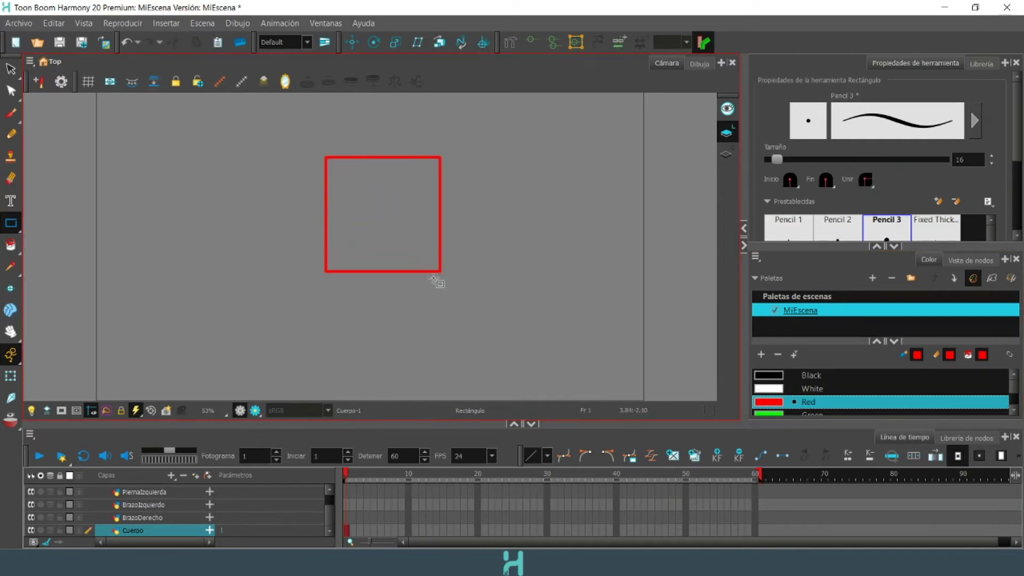
{"action": "left_click", "coordinate": [12, 245]}
{"action": "left_click", "coordinate": [396, 219]}
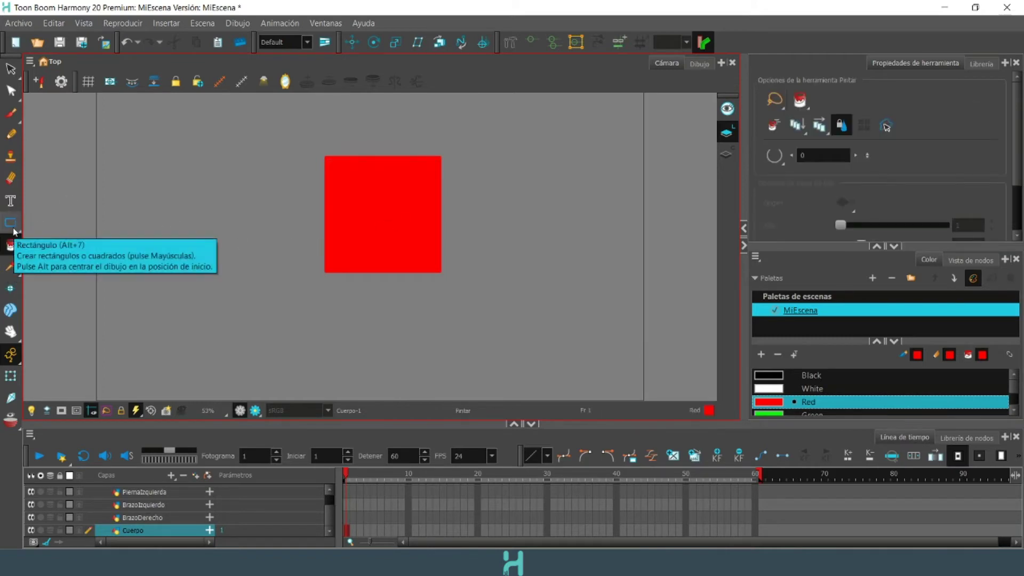
Set up the Polyline tool for drawing on the BrazoDerecho layer
{"action": "left_click", "coordinate": [13, 226]}
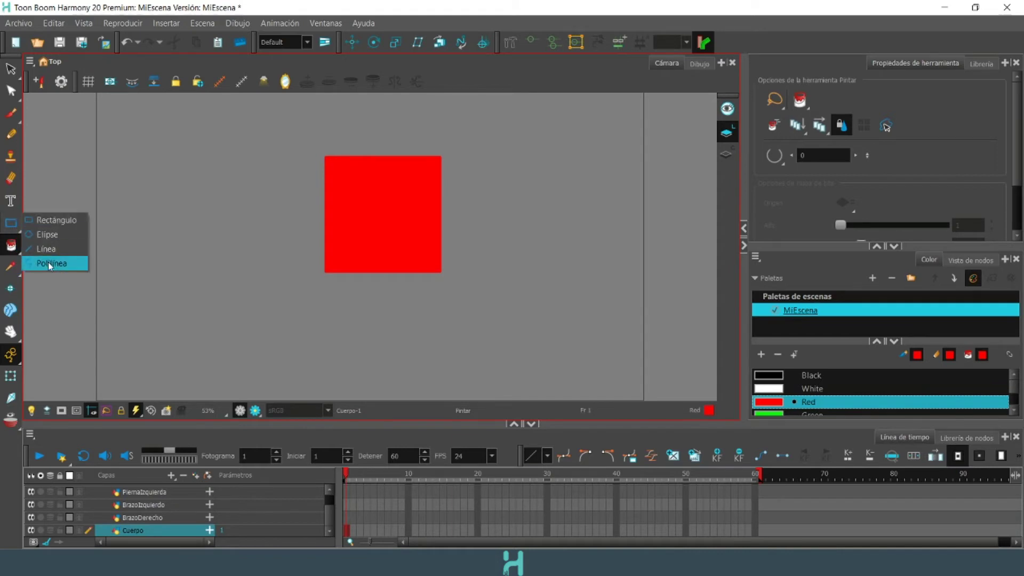
{"action": "left_click", "coordinate": [50, 264]}
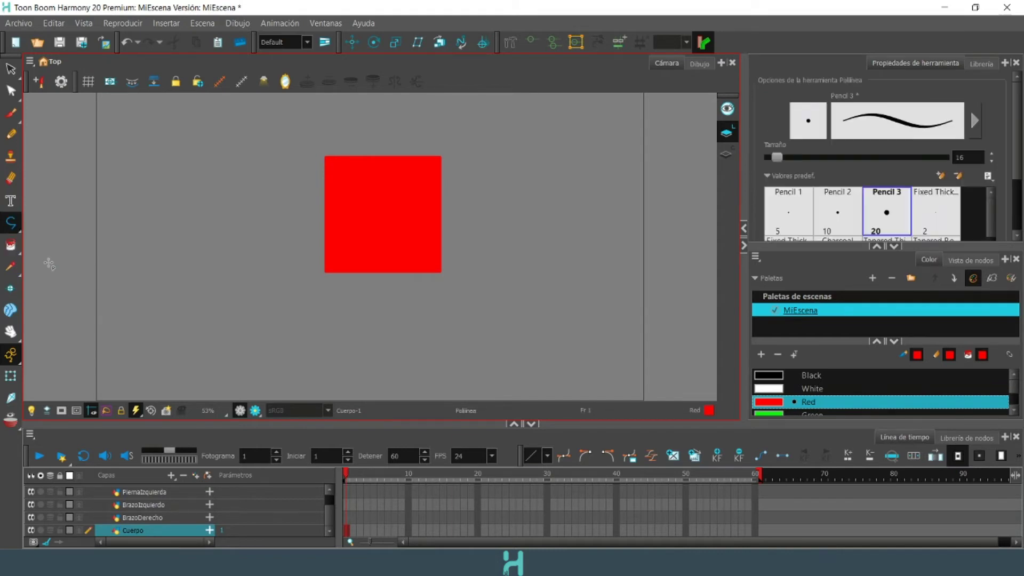
{"action": "left_click", "coordinate": [161, 517]}
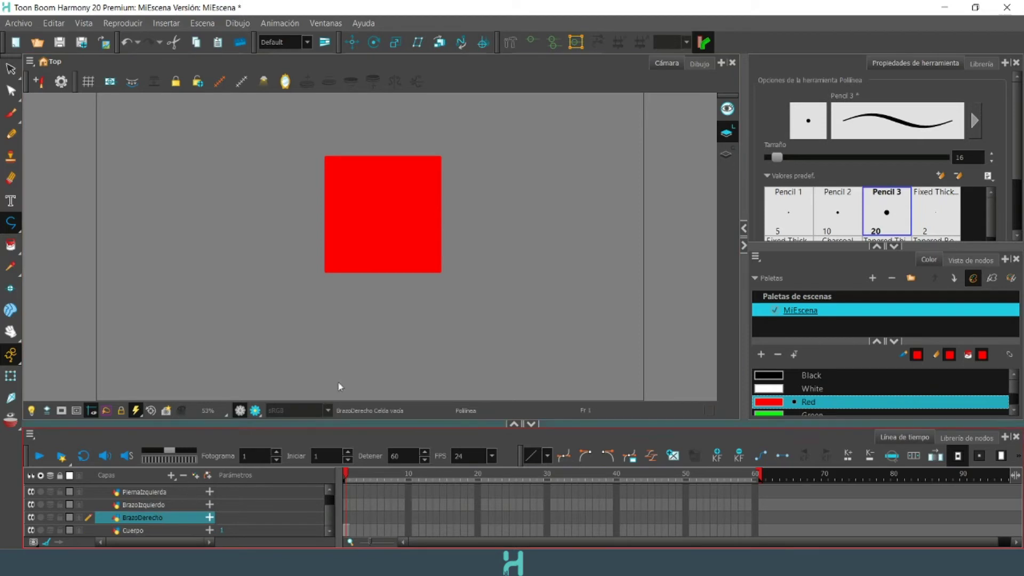
{"action": "left_click", "coordinate": [424, 235]}
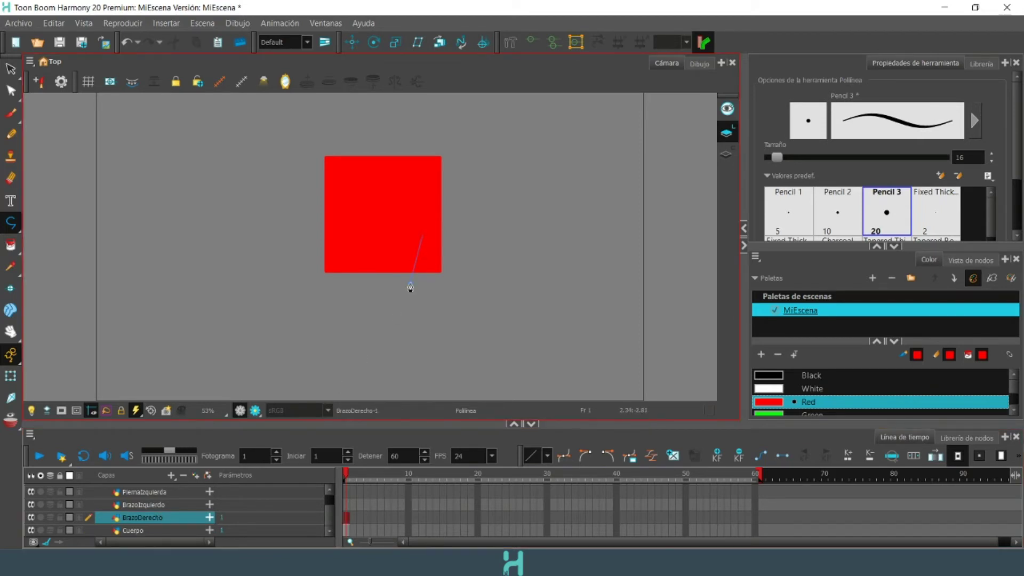
{"action": "left_click_drag", "start_coordinate": [412, 303], "coordinate": [422, 315]}
{"action": "key", "text": "ctrl+z"}
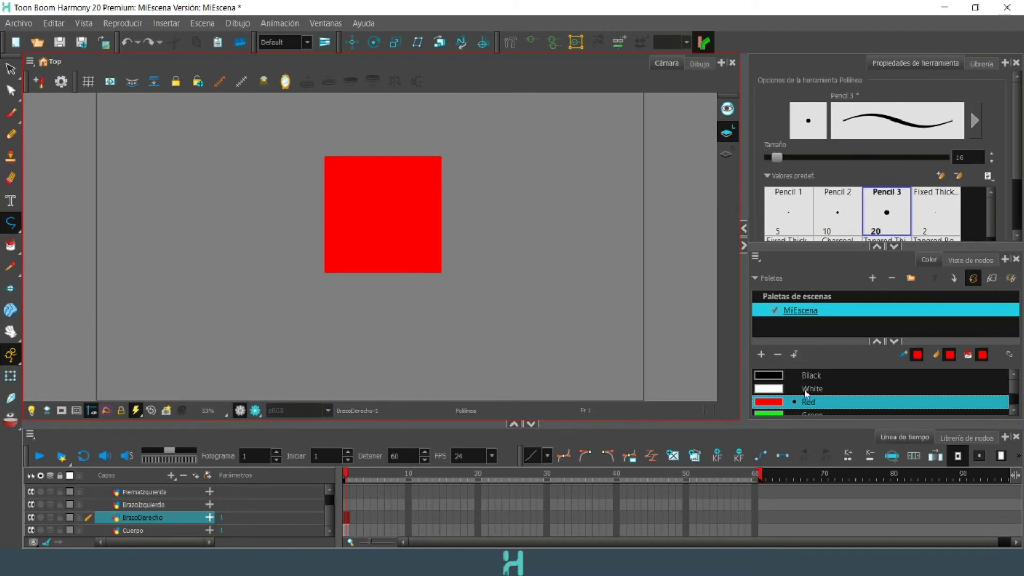
Draw a curved white arm on BrazoDerecho, from the body's lower right area to just below the square
{"action": "left_click", "coordinate": [807, 394]}
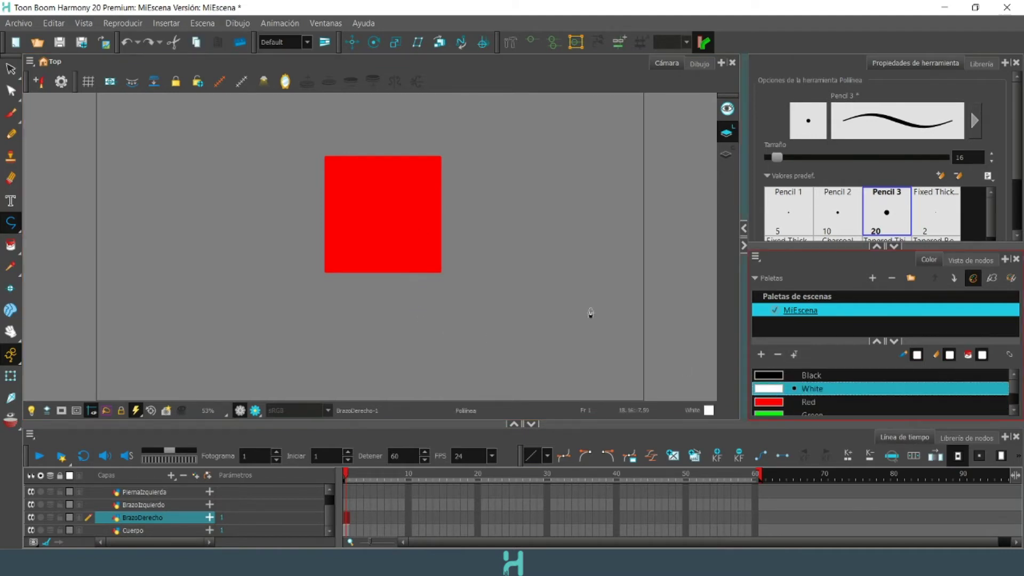
{"action": "left_click", "coordinate": [422, 235]}
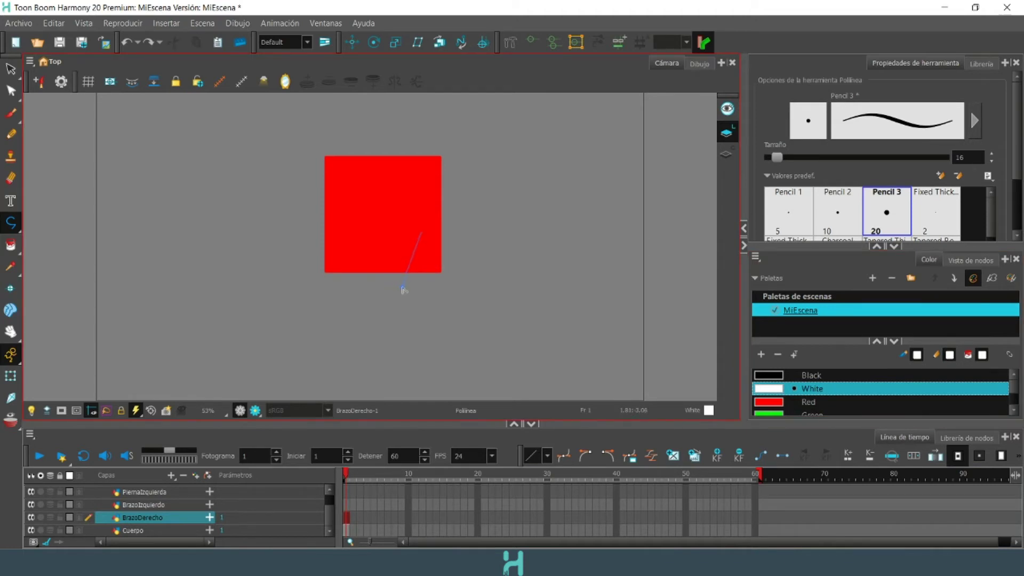
{"action": "left_click_drag", "start_coordinate": [406, 290], "coordinate": [427, 320]}
{"action": "left_click", "coordinate": [141, 520]}
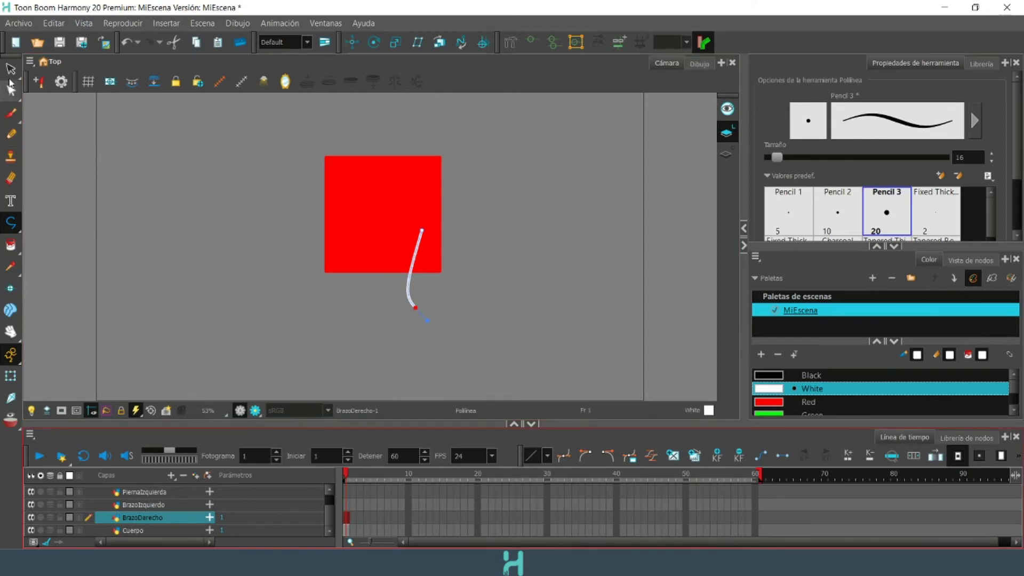
Copy the white arm stroke onto the BrazoIzquierdo layer and move the copy toward the left side of the body
{"action": "left_click", "coordinate": [10, 69]}
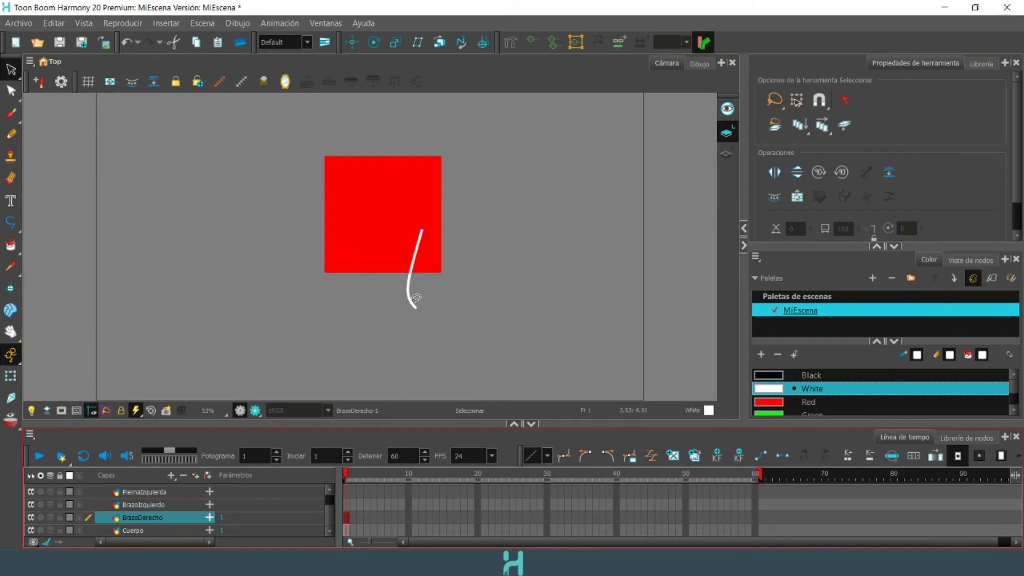
{"action": "left_click", "coordinate": [417, 298]}
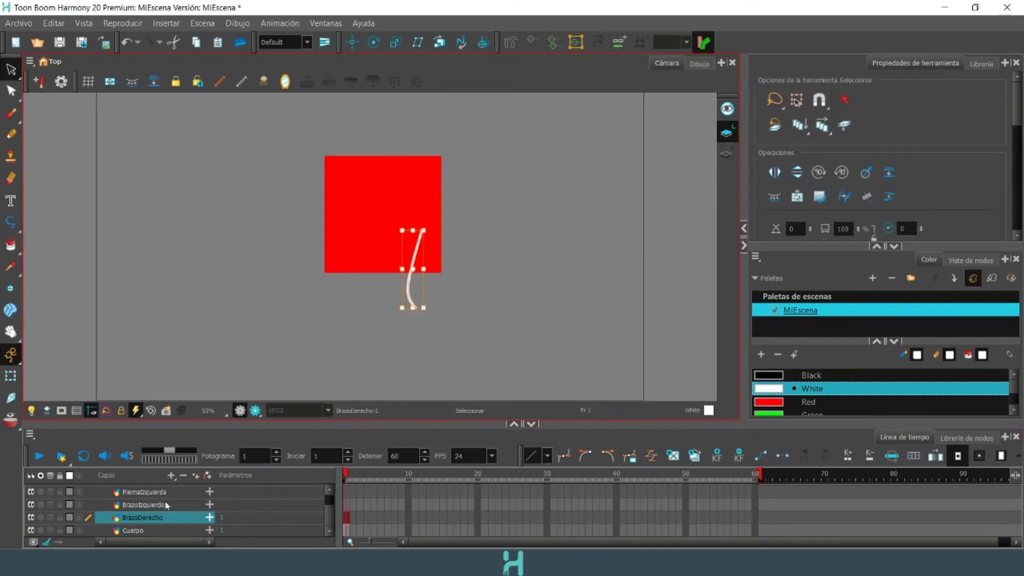
{"action": "left_click", "coordinate": [150, 505]}
{"action": "left_click", "coordinate": [394, 287]}
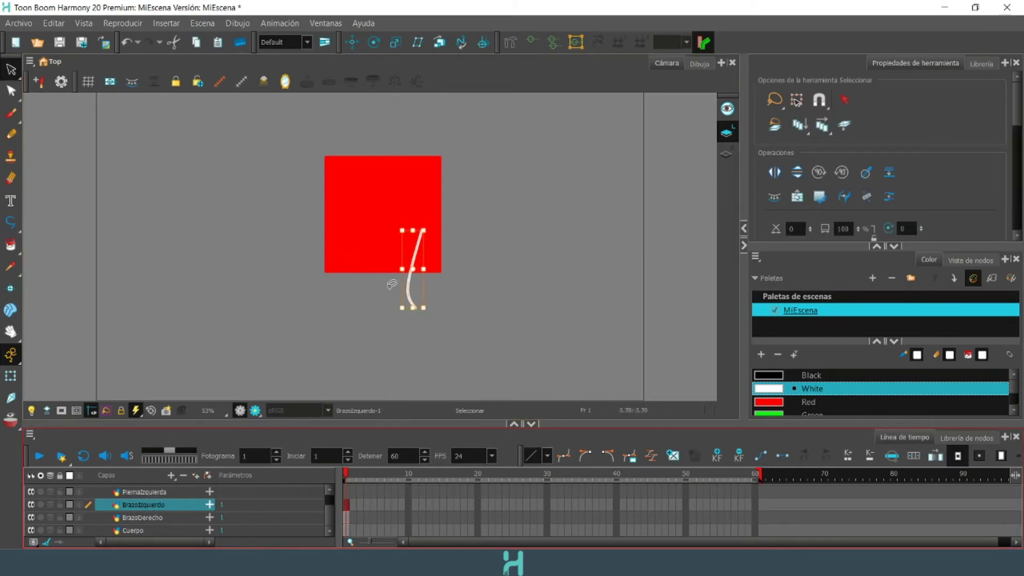
{"action": "left_click_drag", "start_coordinate": [409, 294], "coordinate": [354, 295]}
Check each arm layer by hiding and showing it, and shift the BrazoIzquierdo arm slightly further toward the body's left edge
{"action": "left_click", "coordinate": [30, 517]}
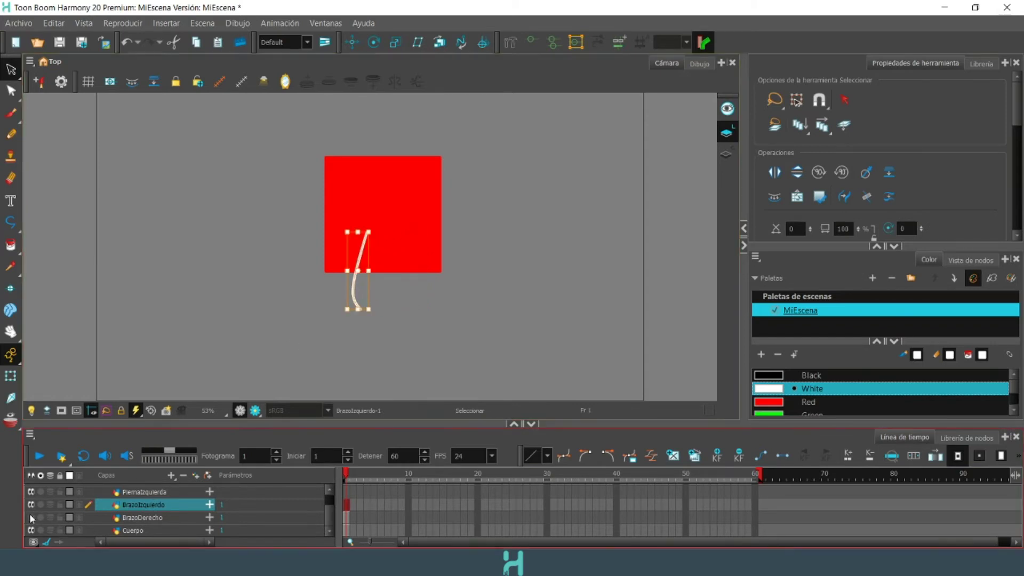
{"action": "left_click", "coordinate": [30, 517]}
{"action": "left_click", "coordinate": [30, 505]}
{"action": "left_click", "coordinate": [30, 505]}
{"action": "left_click_drag", "start_coordinate": [354, 290], "coordinate": [342, 291]}
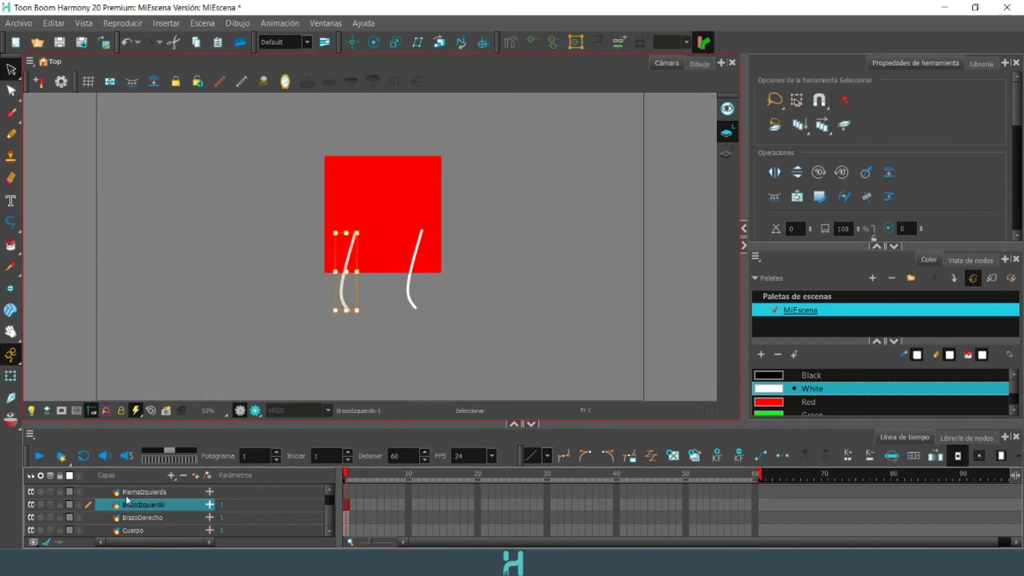
Draw a white leg ending in a looped foot on the PiernaIzquierda layer with the Polyline tool, starting at the body's lower left edge
{"action": "left_click", "coordinate": [150, 493]}
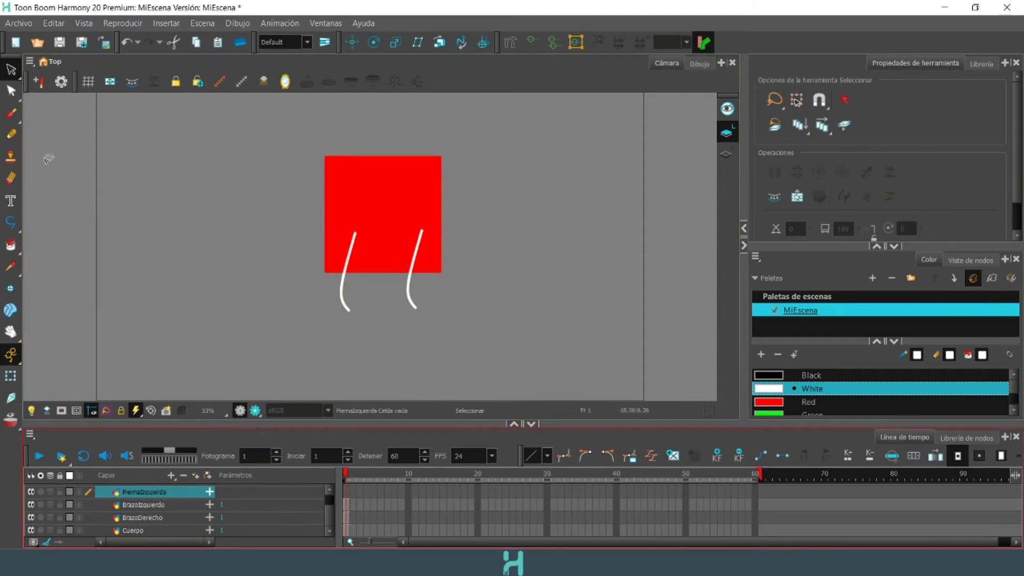
{"action": "left_click", "coordinate": [12, 224]}
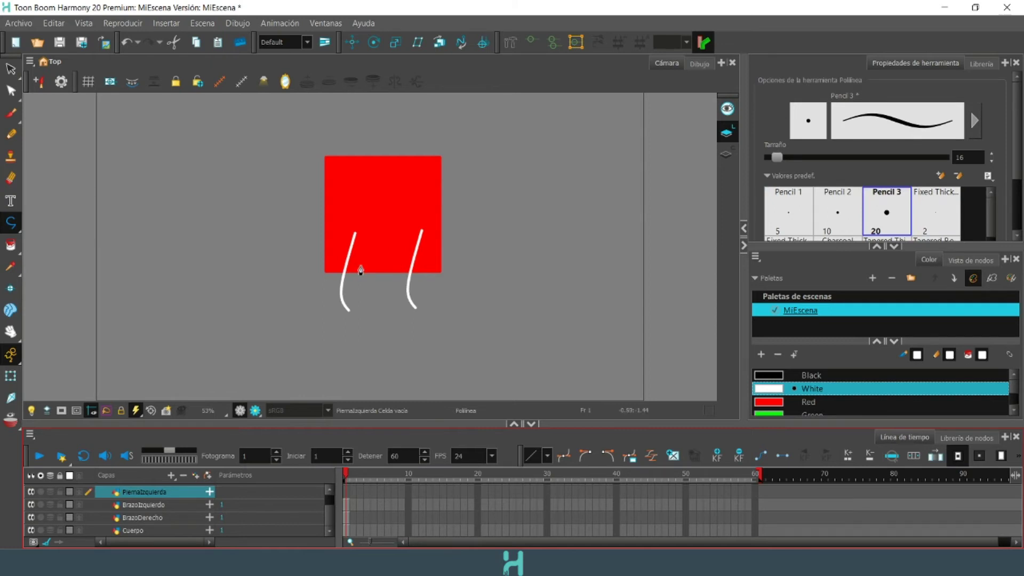
{"action": "left_click", "coordinate": [360, 270]}
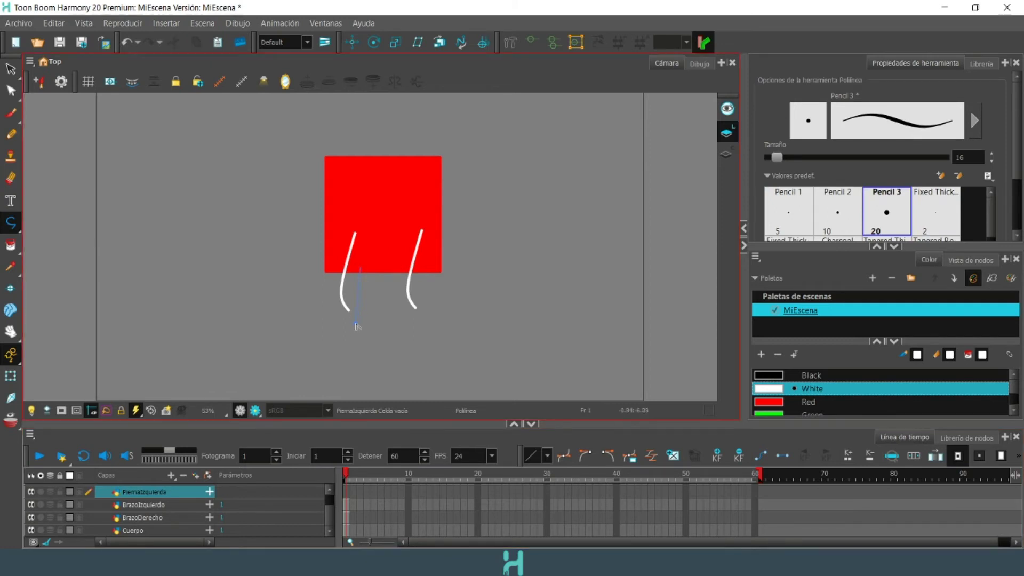
{"action": "left_click_drag", "start_coordinate": [356, 323], "coordinate": [362, 368]}
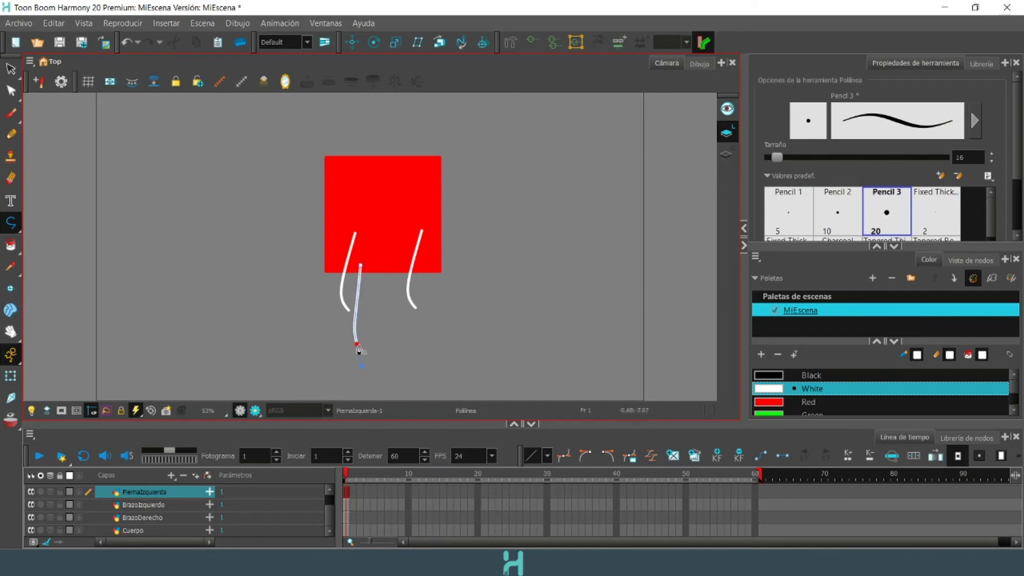
{"action": "left_click", "coordinate": [374, 342]}
{"action": "left_click_drag", "start_coordinate": [364, 332], "coordinate": [364, 336]}
Reshape the foot on PiernaIzquierda with the Contour Editor into a wider shape pointing to the right
{"action": "left_click", "coordinate": [10, 69]}
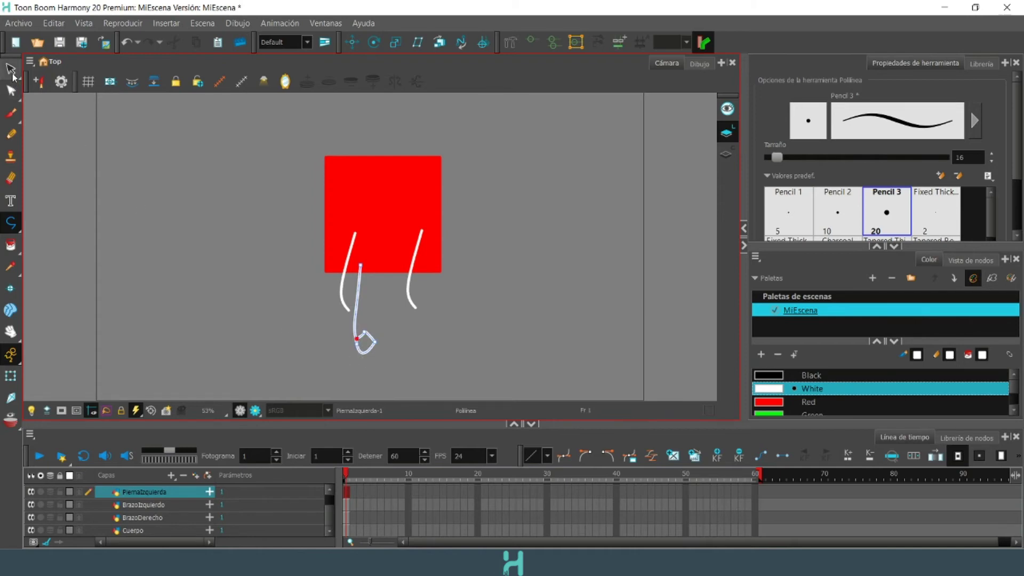
{"action": "left_click", "coordinate": [373, 344]}
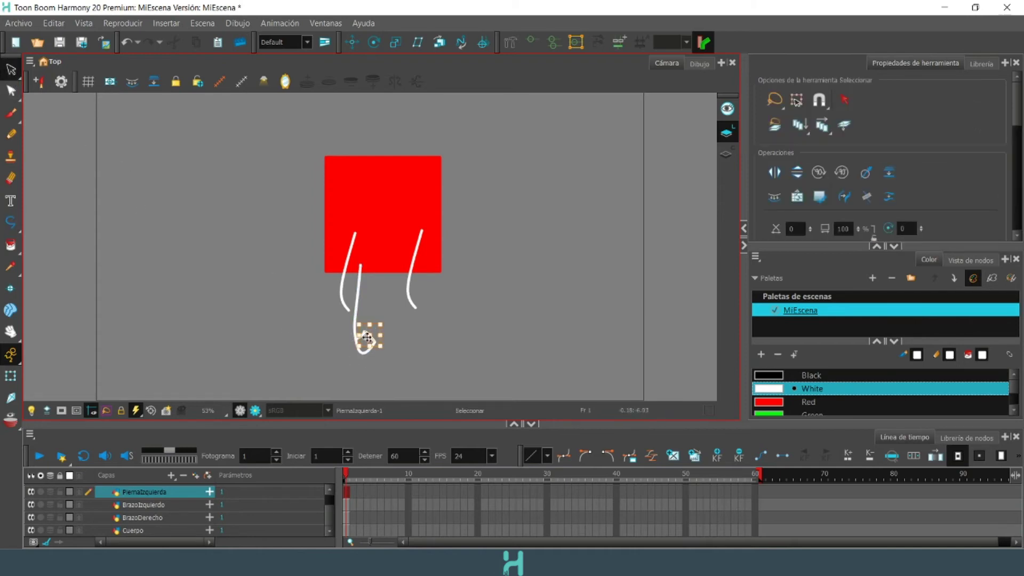
{"action": "key", "text": "alt+q"}
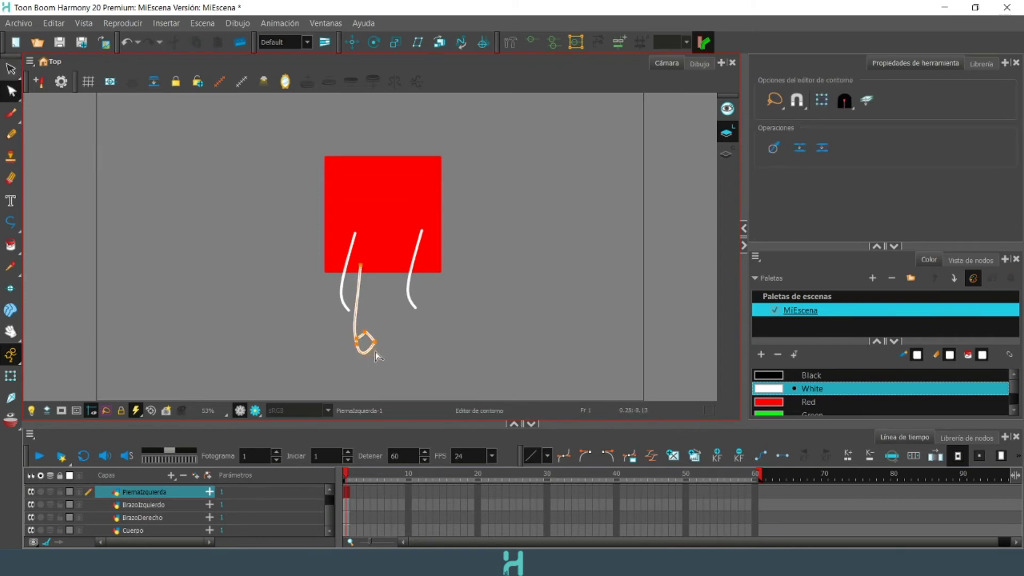
{"action": "left_click_drag", "start_coordinate": [377, 353], "coordinate": [366, 339]}
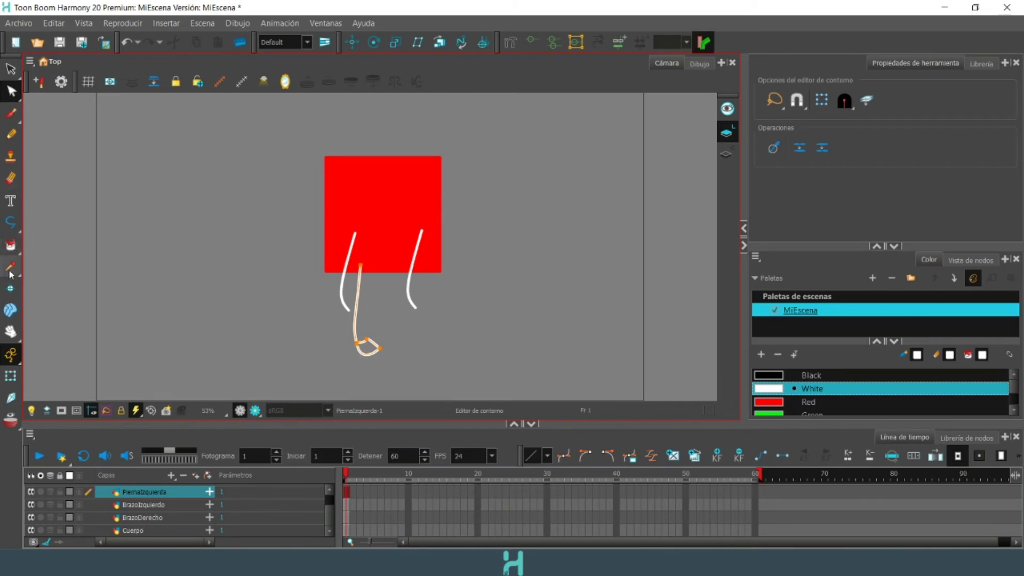
{"action": "left_click", "coordinate": [11, 244]}
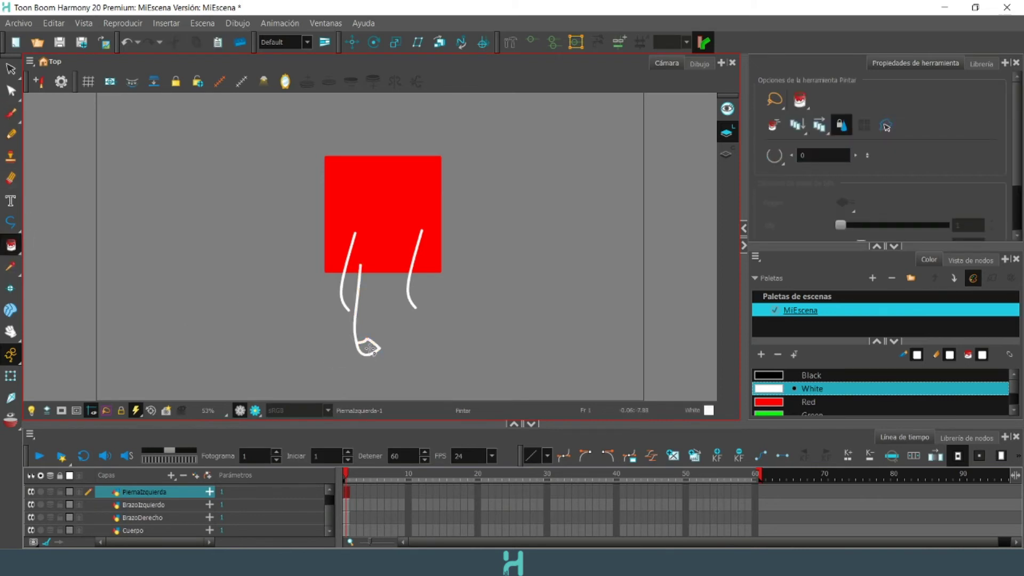
Copy the whole leg and foot onto the PiernaDerecha layer and move the copy under the right half of the body
{"action": "left_click", "coordinate": [11, 69]}
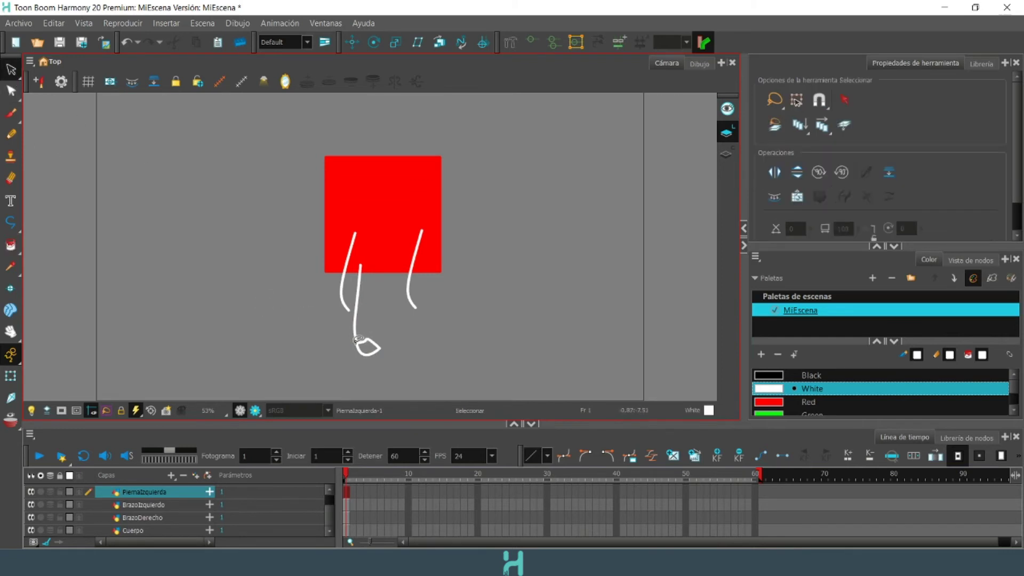
{"action": "left_click", "coordinate": [363, 343]}
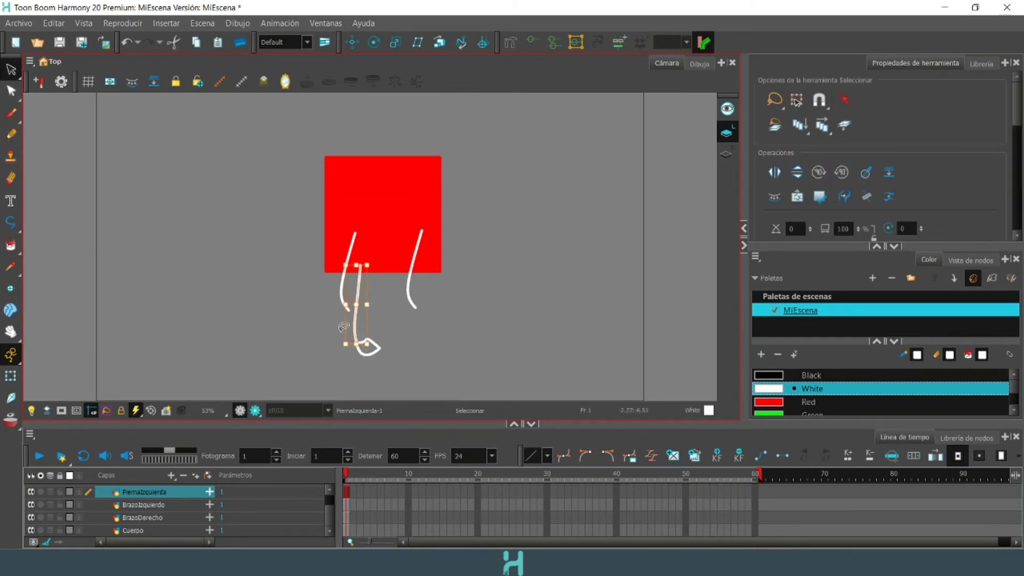
{"action": "mouse_move", "coordinate": [421, 363]}
{"action": "left_mouse_down"}
{"action": "mouse_move", "coordinate": [332, 324]}
{"action": "mouse_move", "coordinate": [346, 341]}
{"action": "left_mouse_up"}
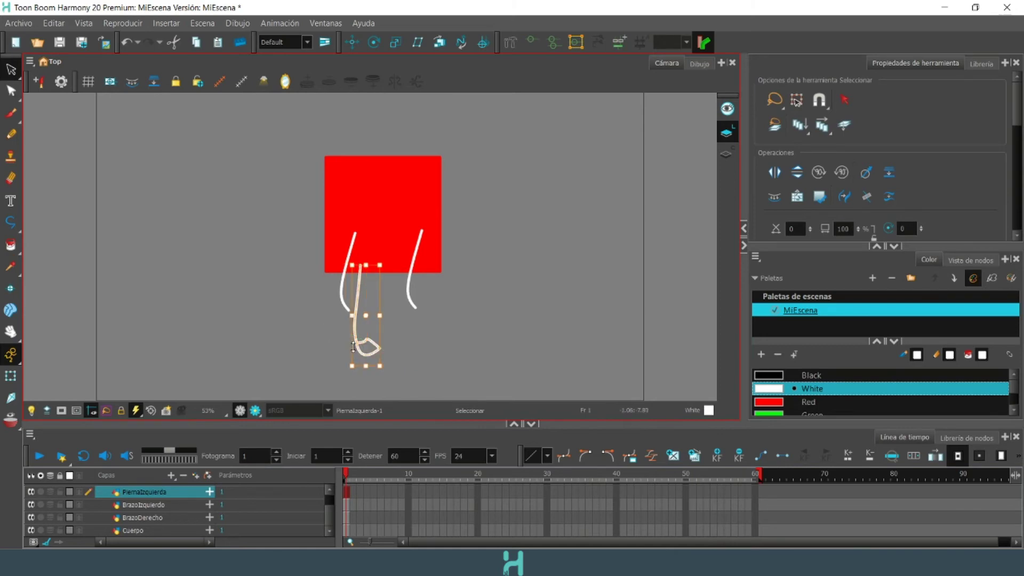
{"action": "right_click", "coordinate": [372, 348]}
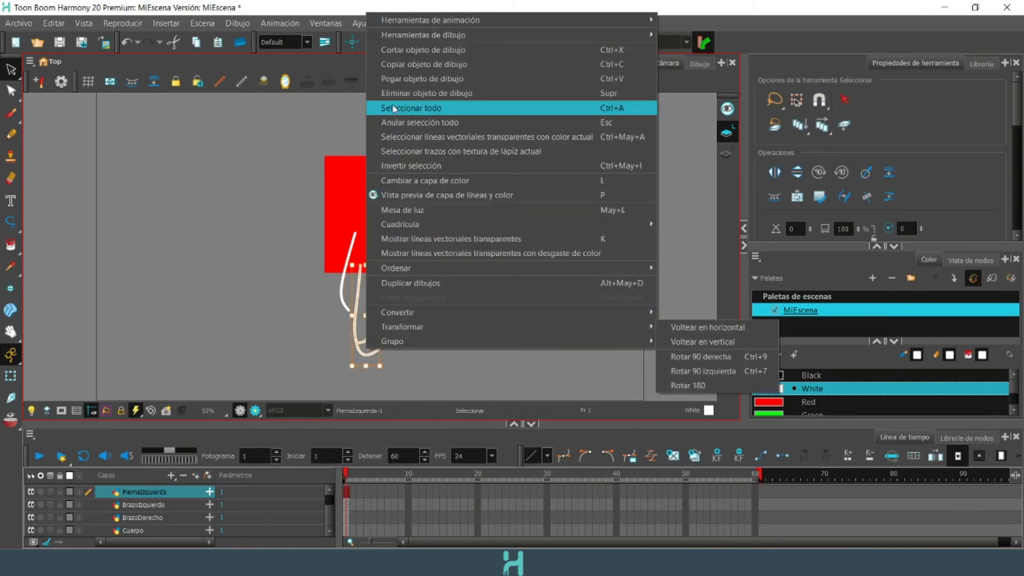
{"action": "left_click", "coordinate": [384, 64]}
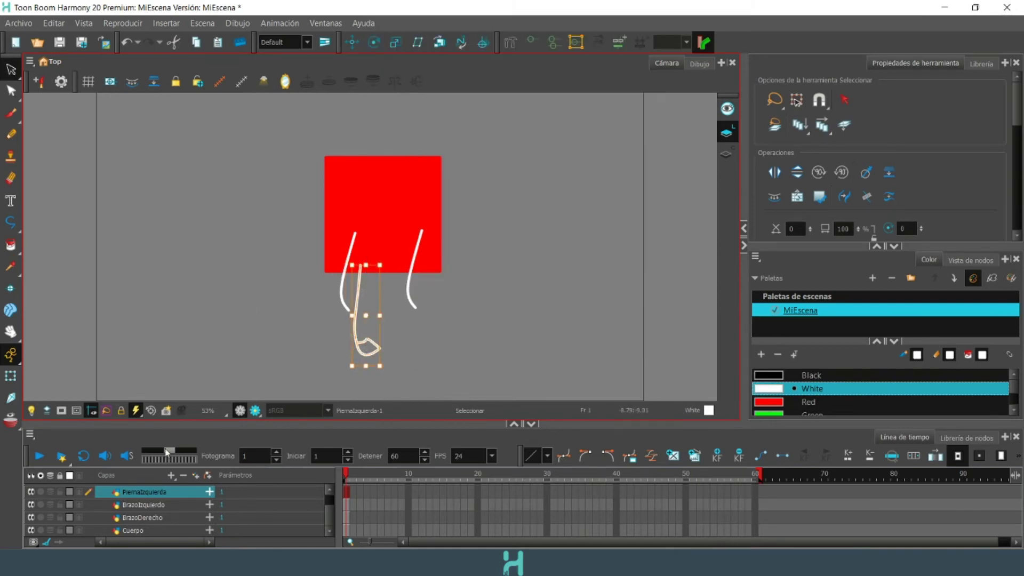
{"action": "scroll", "coordinate": [148, 503], "scroll_direction": "up", "scroll_amount": 1}
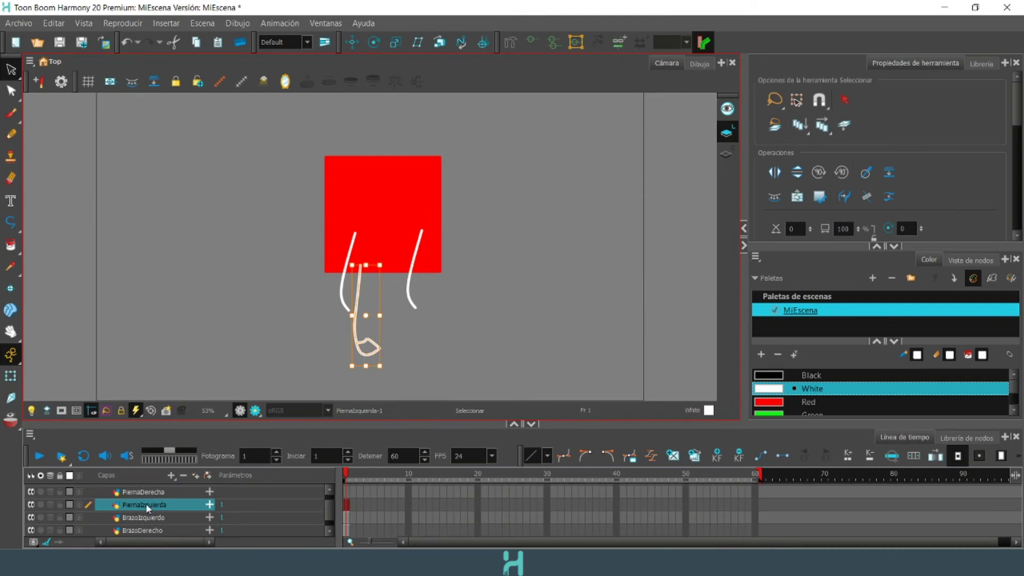
{"action": "left_click", "coordinate": [155, 491]}
{"action": "key", "text": "ctrl+v"}
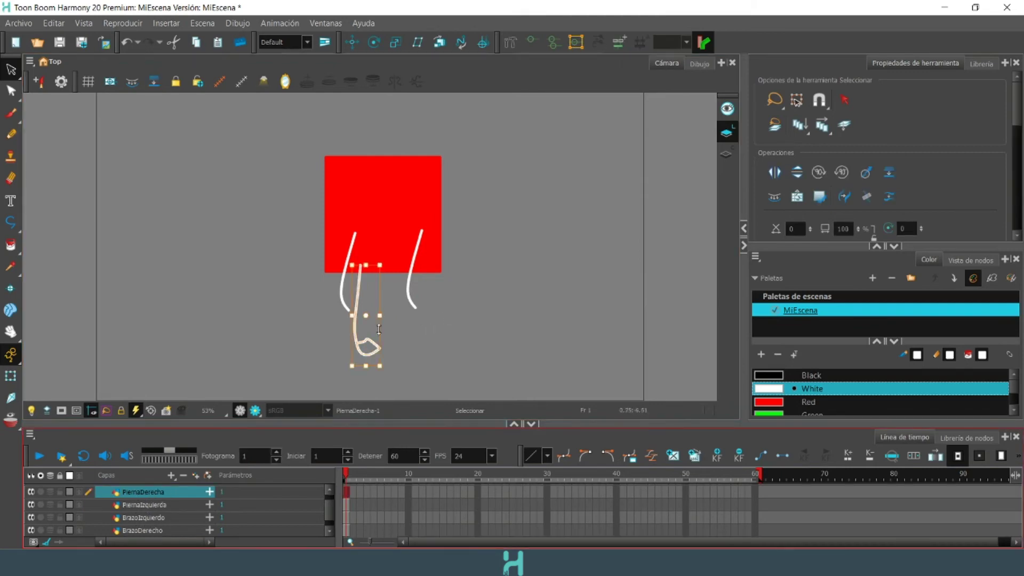
{"action": "left_click_drag", "start_coordinate": [361, 344], "coordinate": [408, 344]}
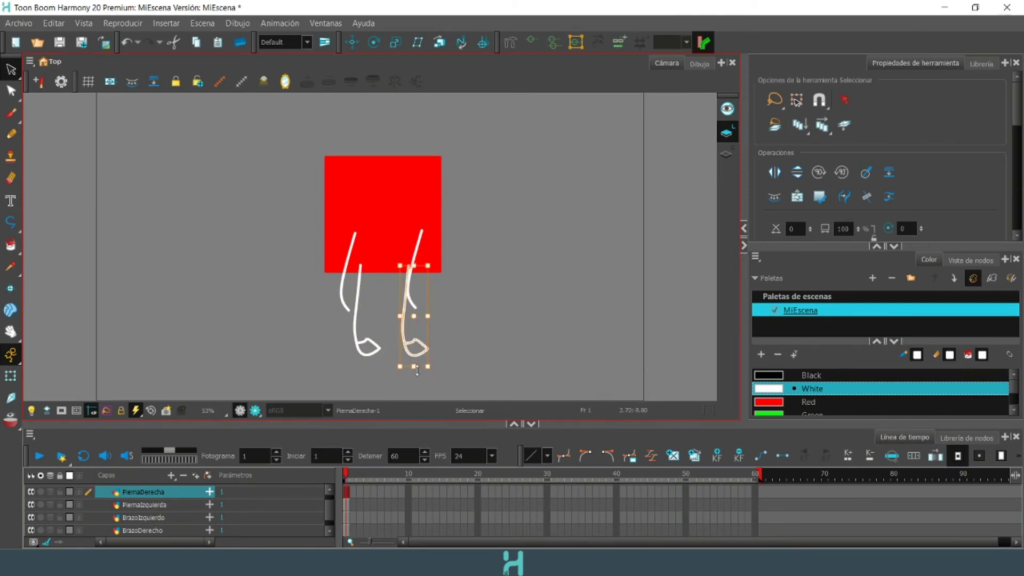
{"action": "left_click_drag", "start_coordinate": [406, 354], "coordinate": [403, 353]}
Draw a short horizontal white line on the Cara layer with the Line tool, in the upper left part of the square
{"action": "scroll", "coordinate": [154, 503], "scroll_direction": "up", "scroll_amount": 1}
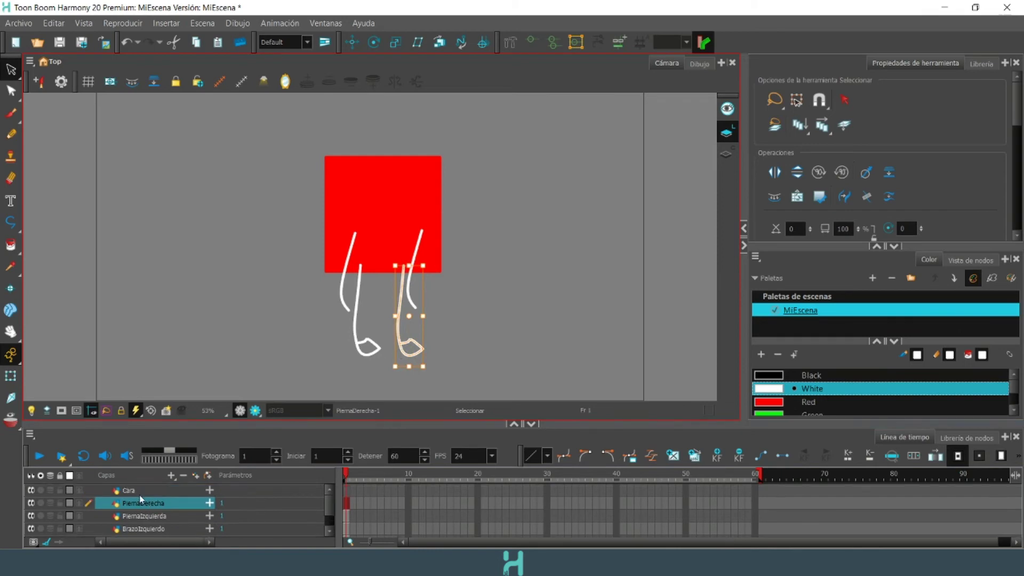
{"action": "left_click", "coordinate": [140, 490]}
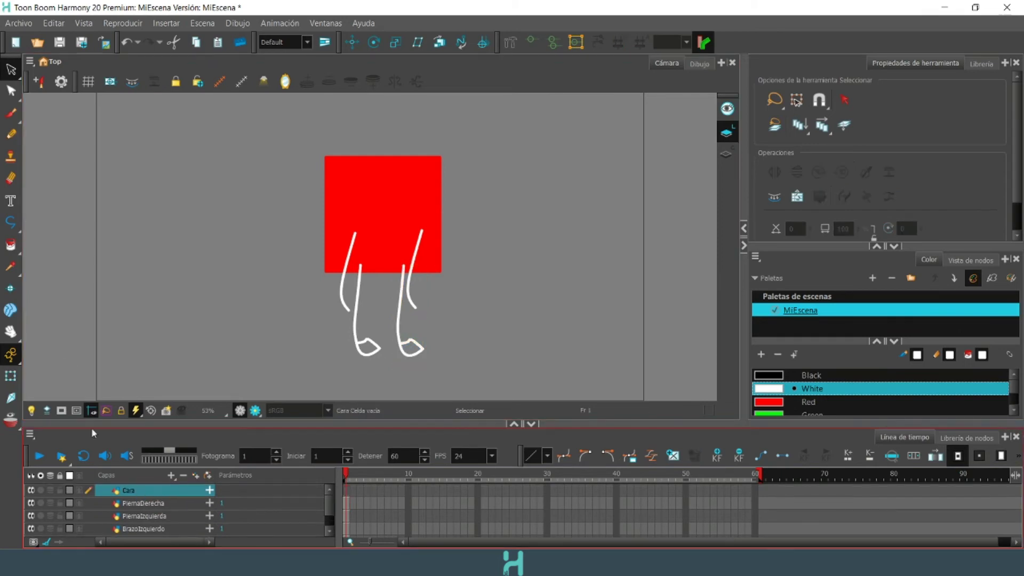
{"action": "left_click", "coordinate": [15, 227]}
{"action": "right_click", "coordinate": [16, 226]}
{"action": "left_click", "coordinate": [8, 226]}
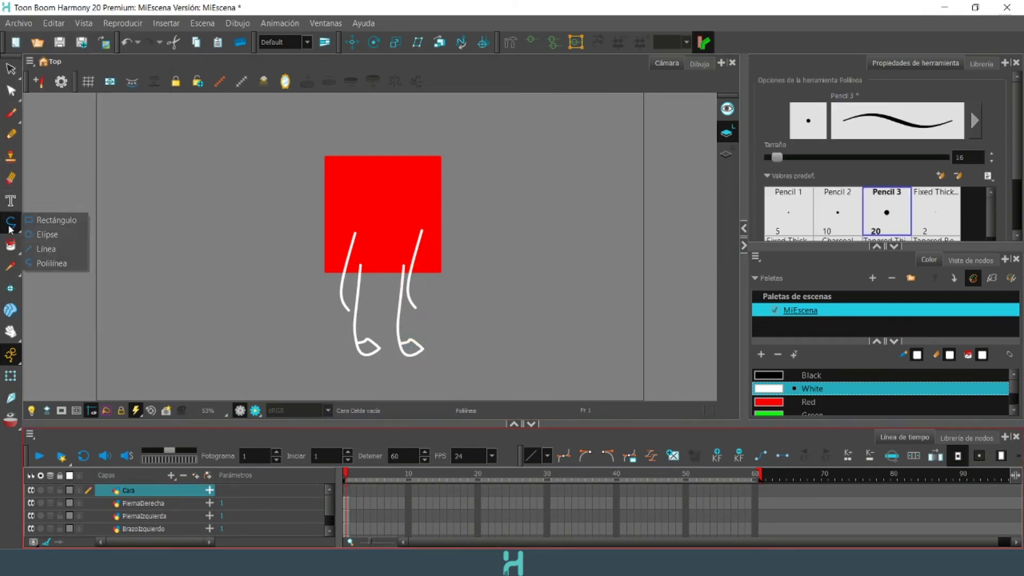
{"action": "left_click", "coordinate": [38, 249]}
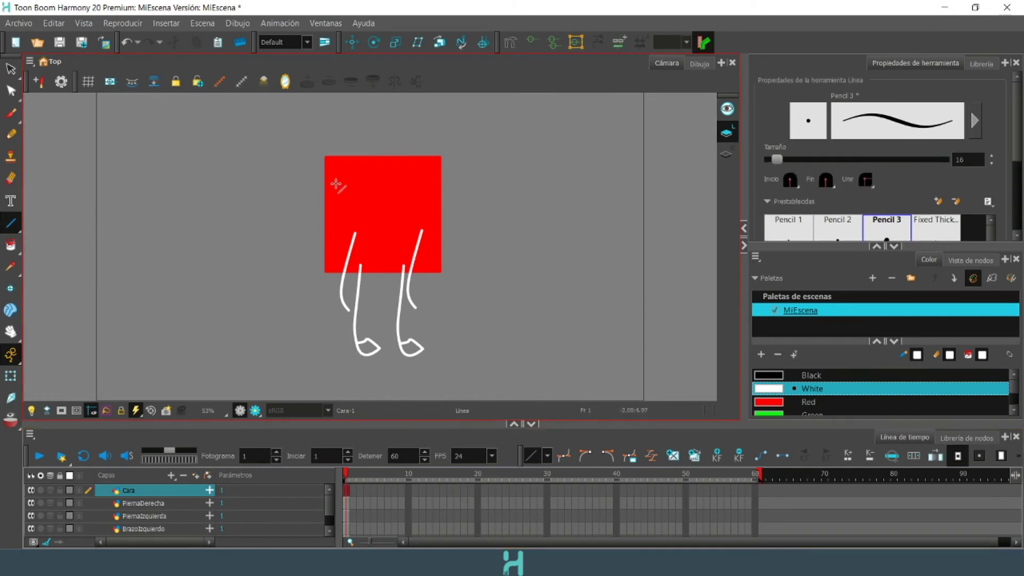
{"action": "left_click_drag", "start_coordinate": [352, 187], "coordinate": [377, 188]}
Bend the short line on the Cara layer downward into a curved closed eye with the Contour Editor
{"action": "left_click", "coordinate": [10, 70]}
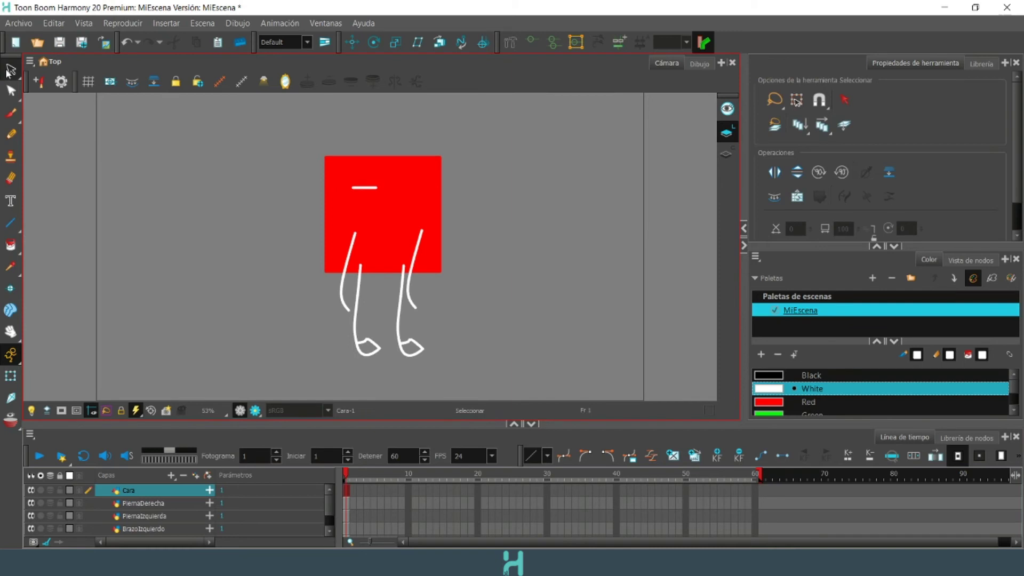
{"action": "left_click", "coordinate": [11, 91]}
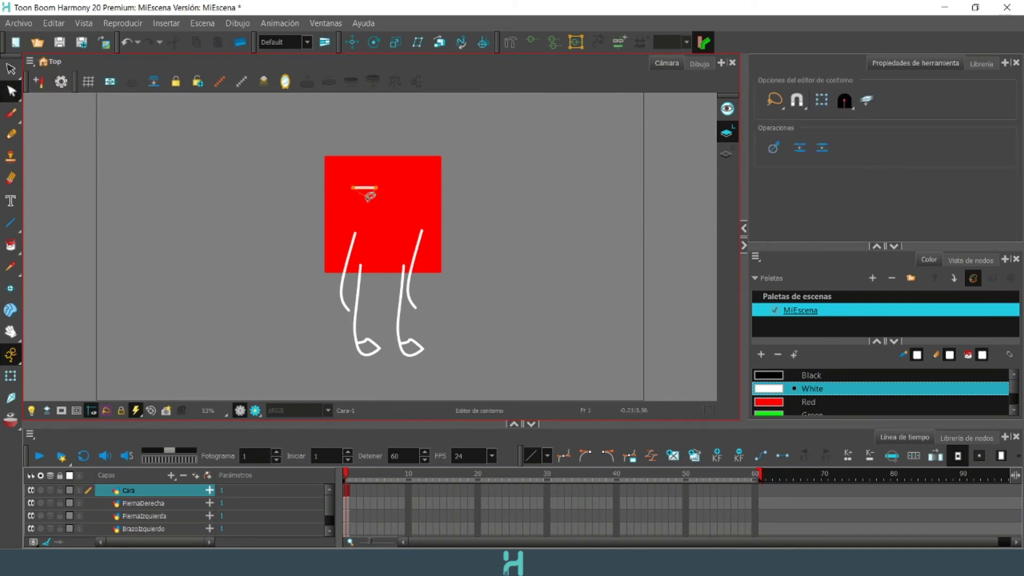
{"action": "left_click_drag", "start_coordinate": [366, 198], "coordinate": [364, 197]}
Duplicate the curved eye, place the copy to its right at the same height, and shift the original closer to it
{"action": "left_click", "coordinate": [11, 70]}
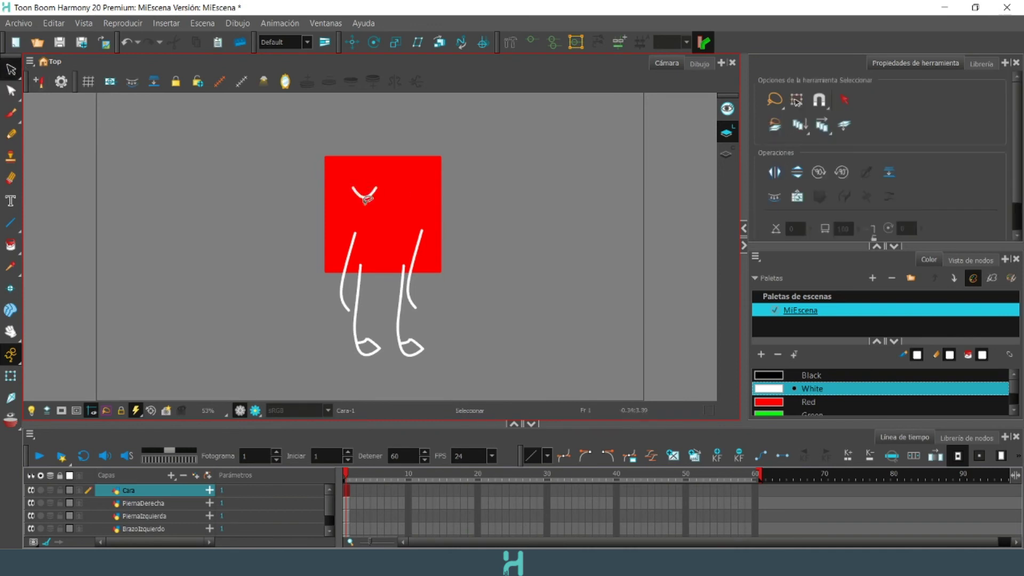
{"action": "left_click", "coordinate": [366, 194]}
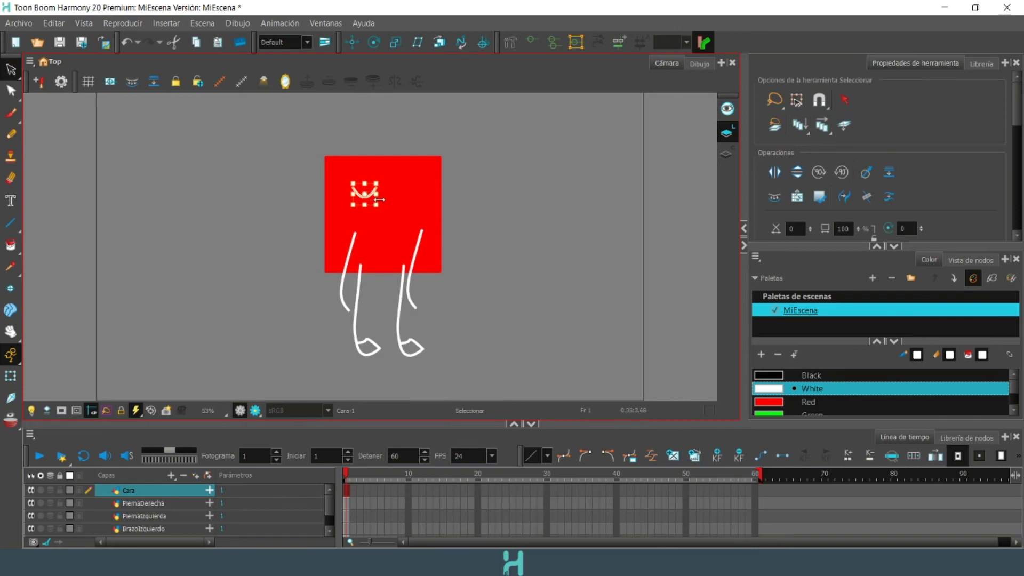
{"action": "key", "text": "ctrl+d"}
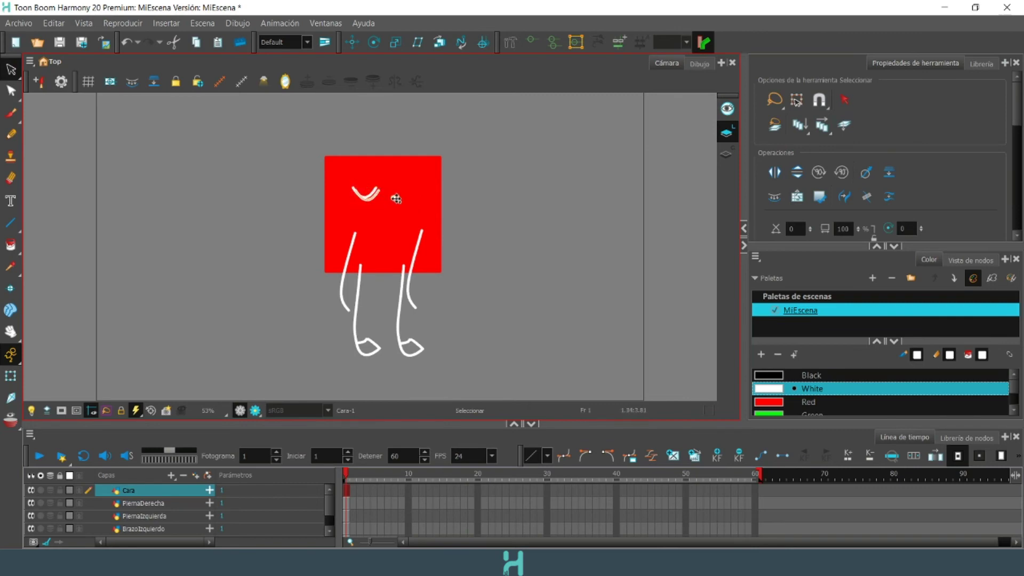
{"action": "left_click_drag", "start_coordinate": [372, 197], "coordinate": [413, 193]}
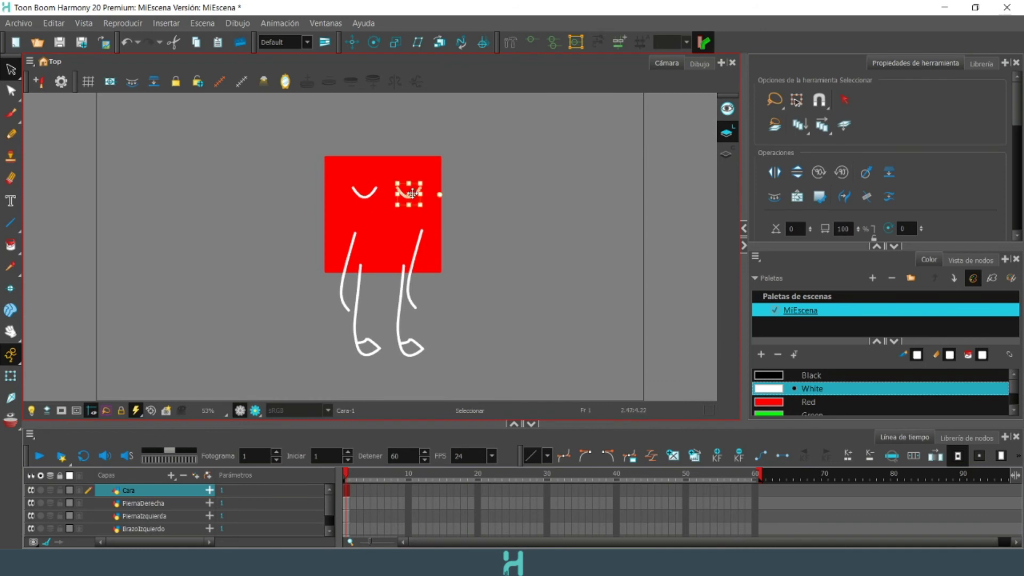
{"action": "left_click", "coordinate": [373, 192]}
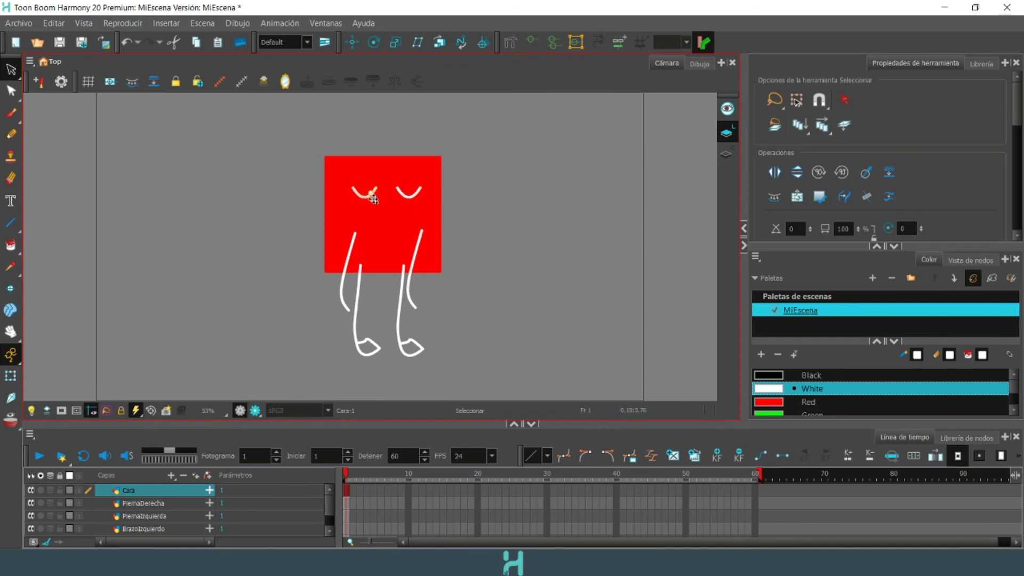
{"action": "left_click_drag", "start_coordinate": [368, 199], "coordinate": [379, 197]}
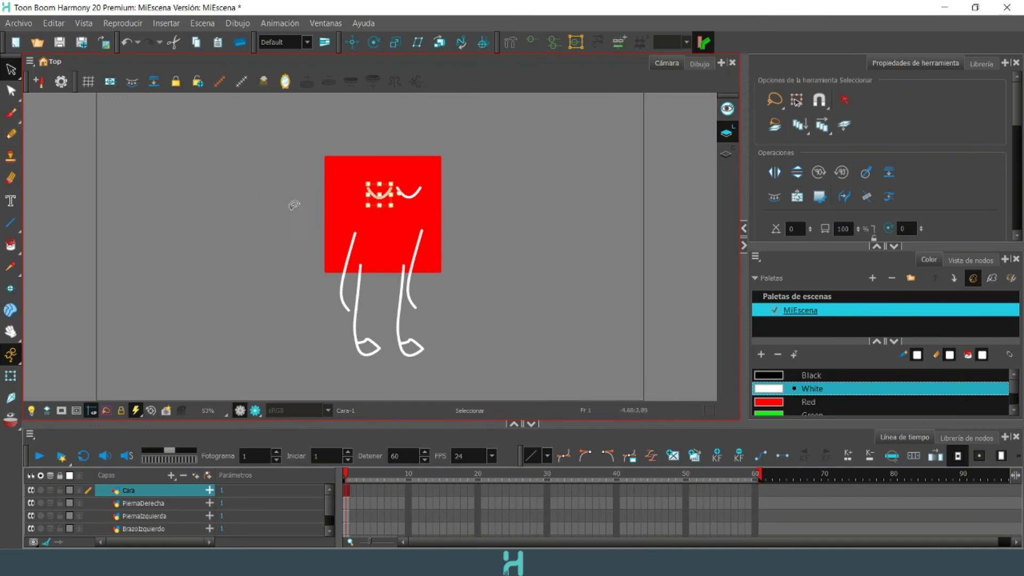
Copy the left eye within the Cara layer and place the copy below both eyes, widened into a mouth
{"action": "key", "text": "ctrl+c"}
{"action": "key", "text": "ctrl+v"}
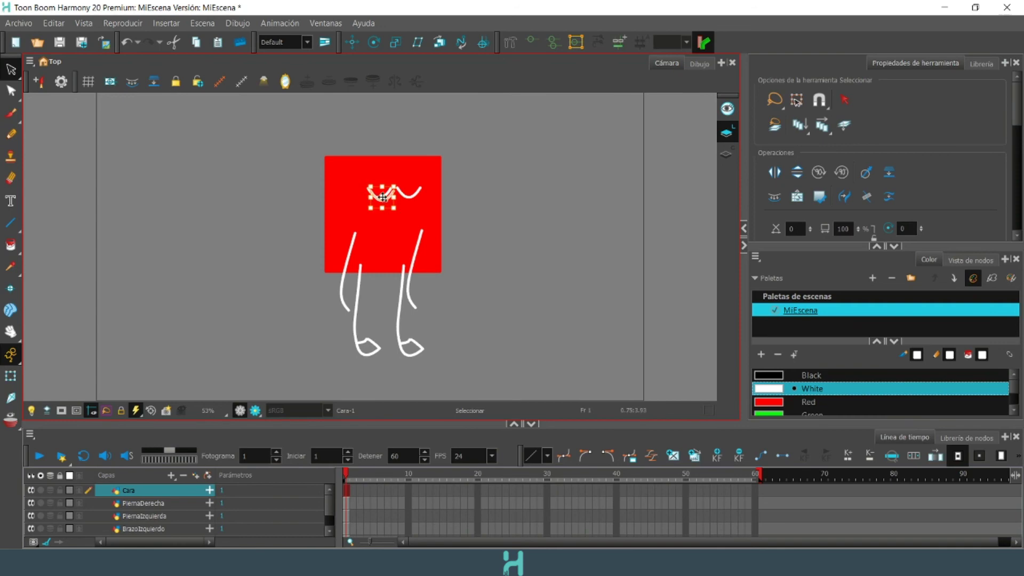
{"action": "left_click", "coordinate": [390, 219]}
{"action": "mouse_move", "coordinate": [390, 198]}
{"action": "left_mouse_down"}
{"action": "mouse_move", "coordinate": [396, 212]}
{"action": "mouse_move", "coordinate": [420, 215]}
{"action": "mouse_move", "coordinate": [403, 224]}
{"action": "left_mouse_up"}
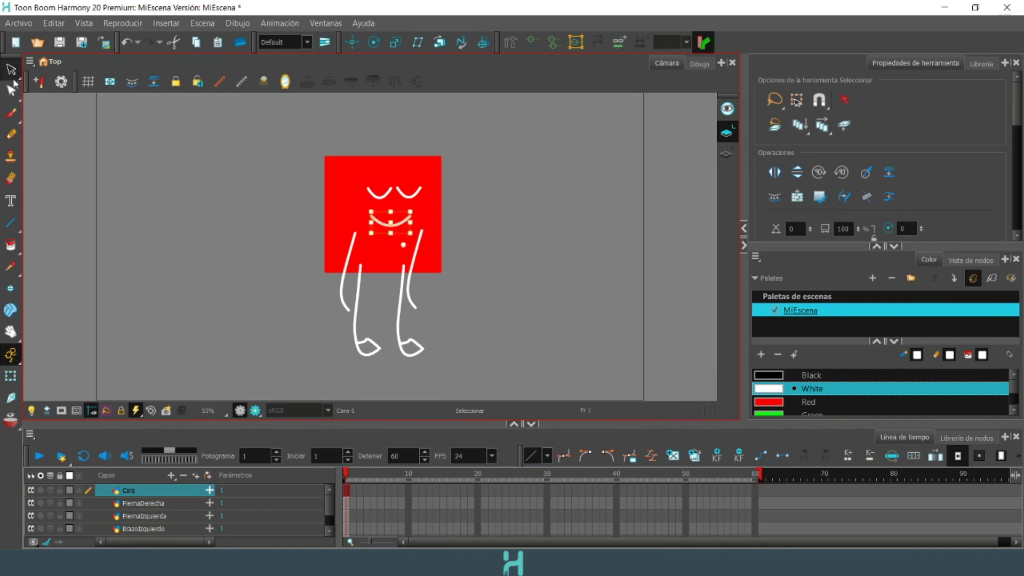
Reshape the mouth into a slightly lopsided smile with the Contour Editor and move it a little closer to the eyes
{"action": "left_click", "coordinate": [11, 88]}
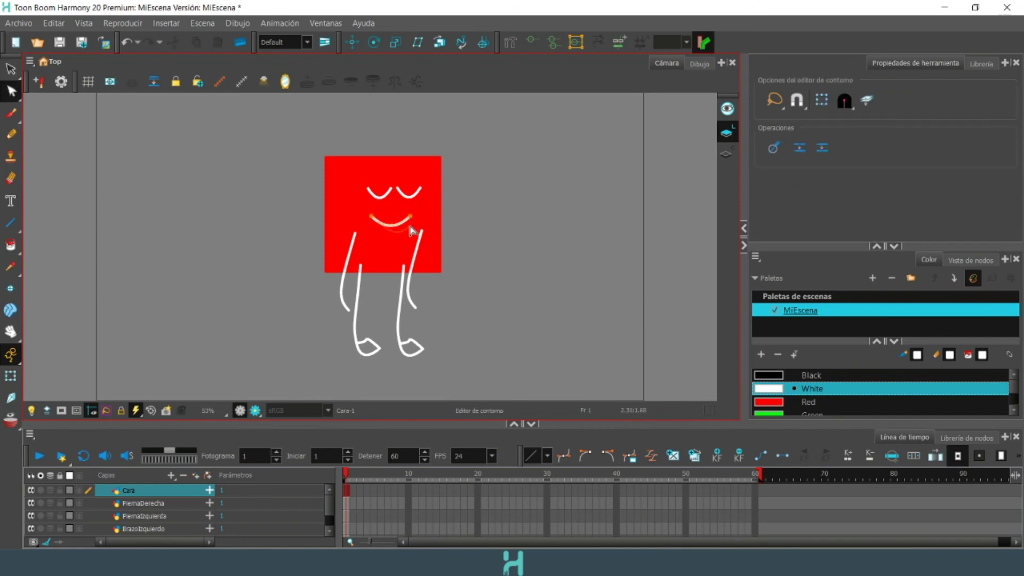
{"action": "left_click_drag", "start_coordinate": [409, 226], "coordinate": [407, 224]}
{"action": "left_click", "coordinate": [10, 68]}
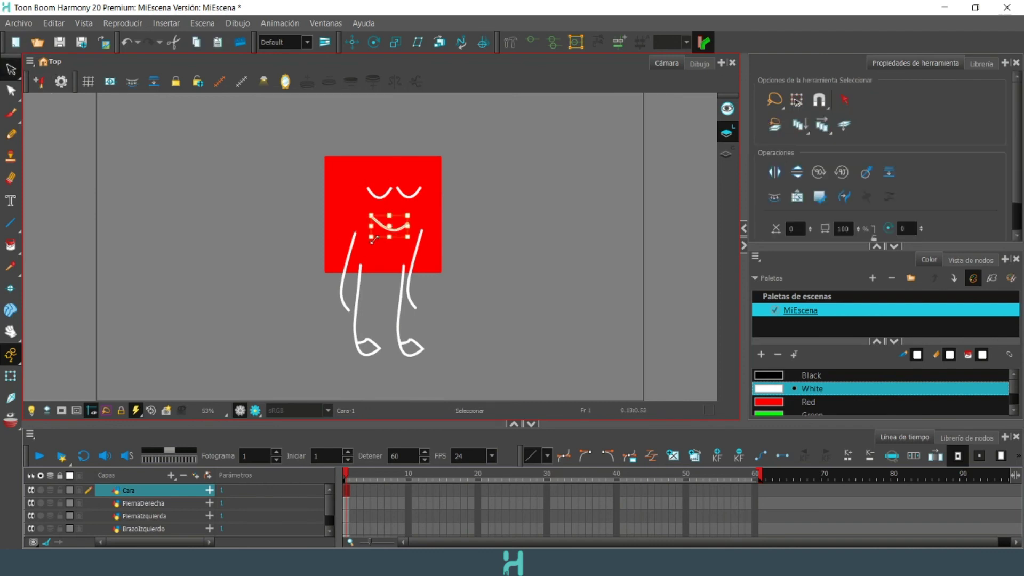
{"action": "left_click_drag", "start_coordinate": [390, 226], "coordinate": [400, 229]}
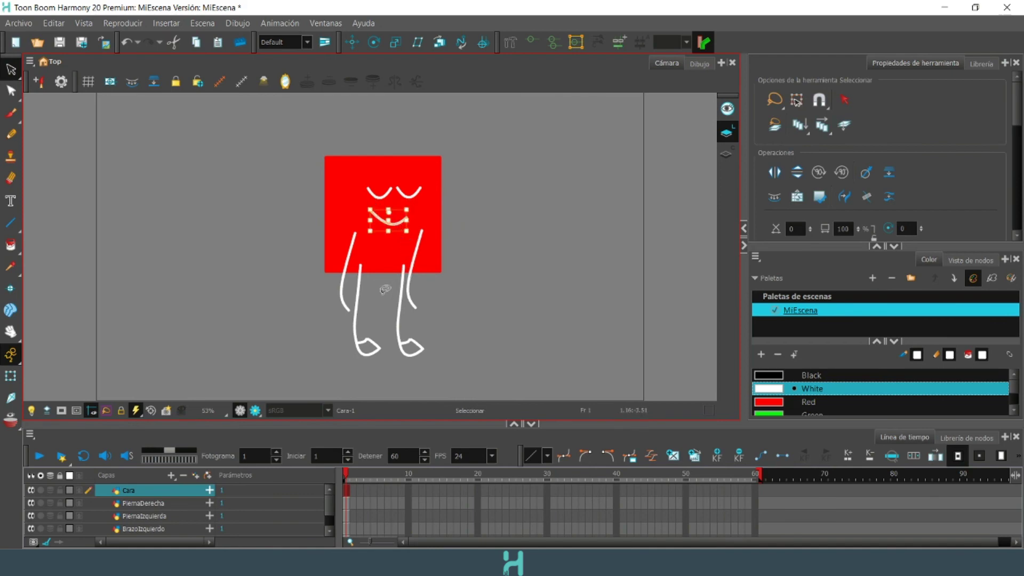
Move the PiernaDerecha layer directly below Cuerpo so that the right leg sits behind the body
{"action": "left_click", "coordinate": [144, 503]}
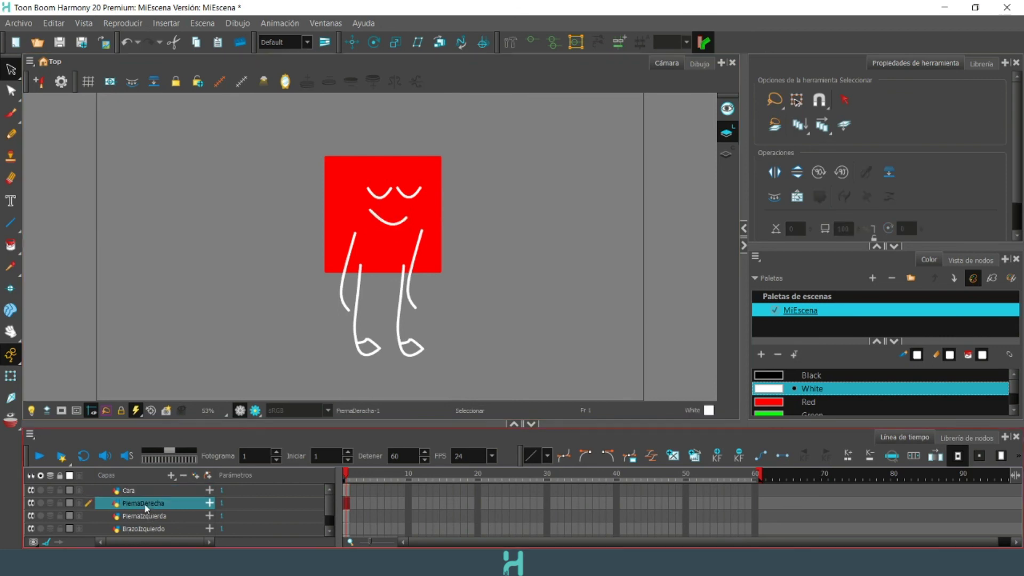
{"action": "left_click", "coordinate": [31, 502]}
{"action": "left_click", "coordinate": [31, 503]}
{"action": "scroll", "coordinate": [145, 536], "scroll_direction": "down", "scroll_amount": 1}
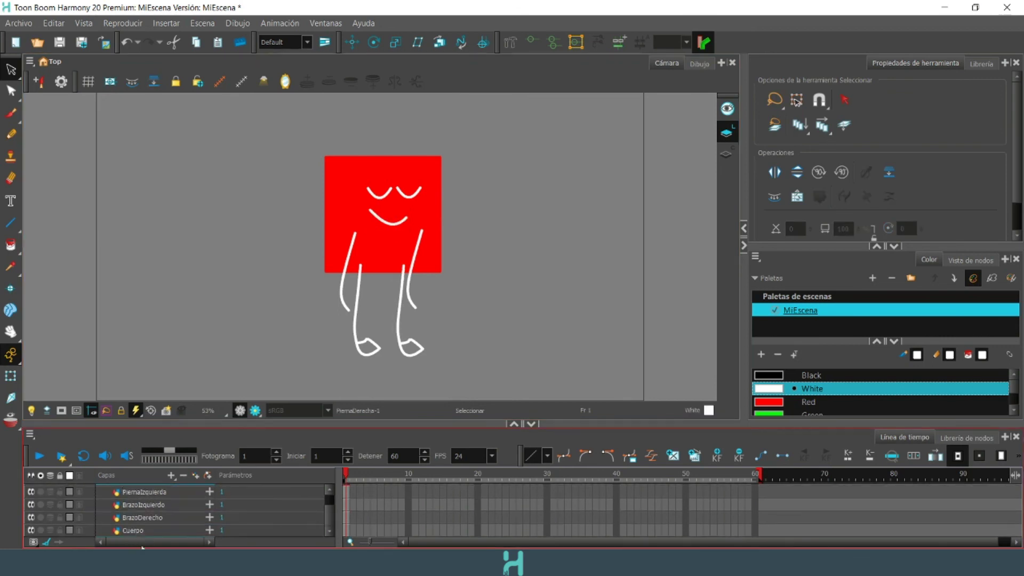
{"action": "left_click_drag", "start_coordinate": [143, 536], "coordinate": [143, 535]}
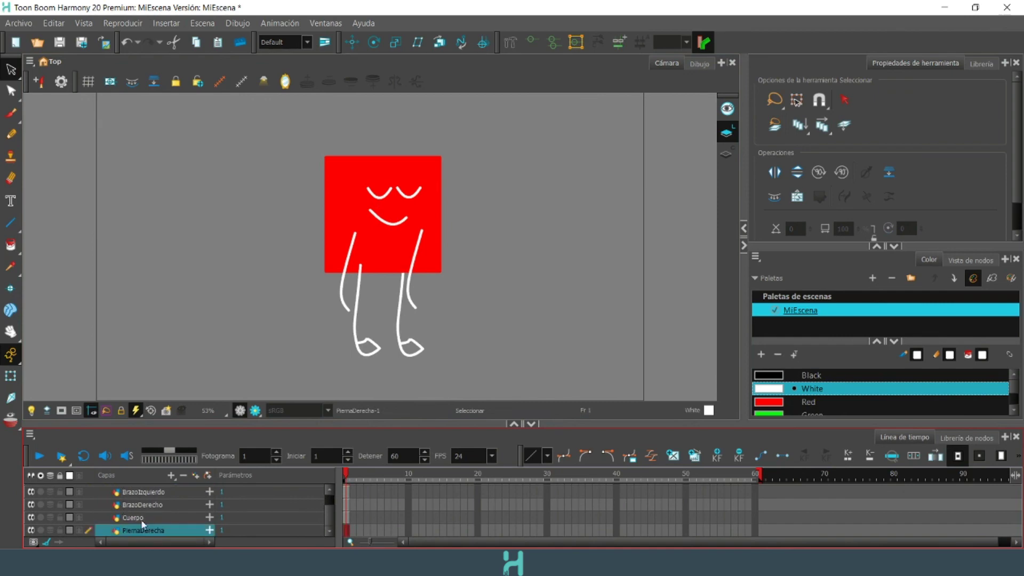
Move the BrazoDerecho layer directly below Cuerpo so that the right arm sits behind the body
{"action": "scroll", "coordinate": [107, 499], "scroll_direction": "up", "scroll_amount": 1}
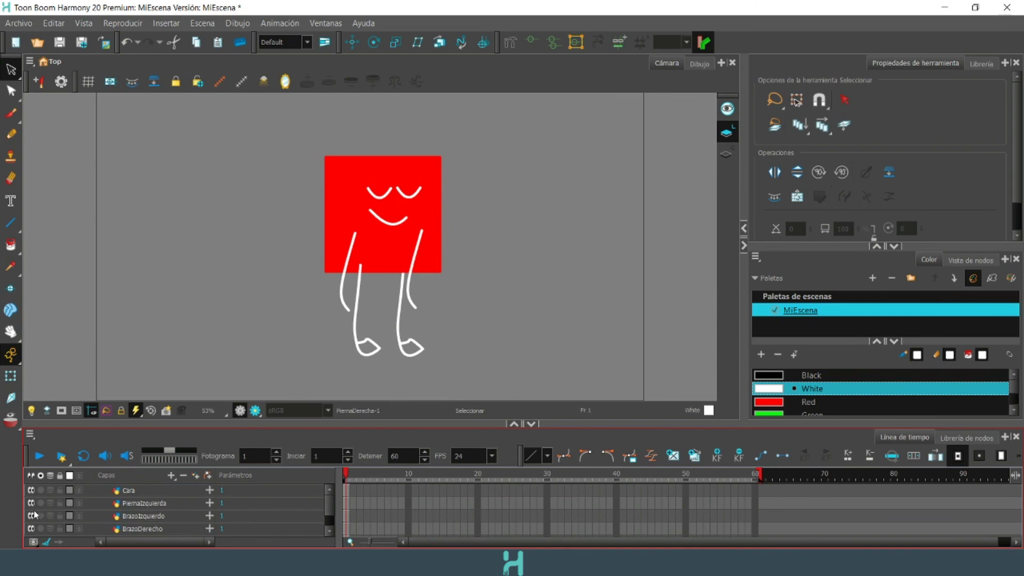
{"action": "scroll", "coordinate": [48, 512], "scroll_direction": "down", "scroll_amount": 1}
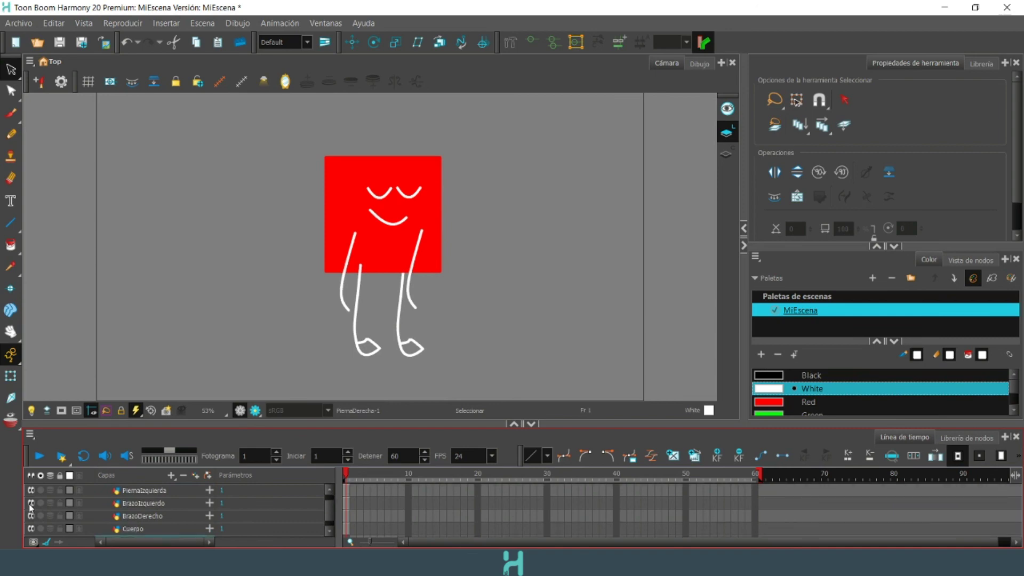
{"action": "scroll", "coordinate": [45, 509], "scroll_direction": "down", "scroll_amount": 1}
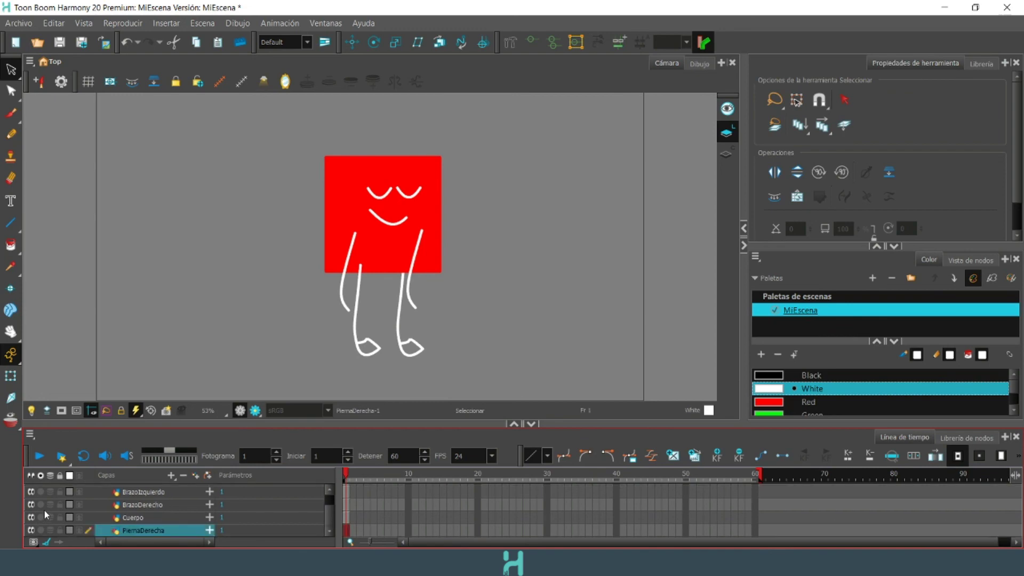
{"action": "left_click", "coordinate": [140, 505]}
{"action": "left_click_drag", "start_coordinate": [139, 504], "coordinate": [137, 529]}
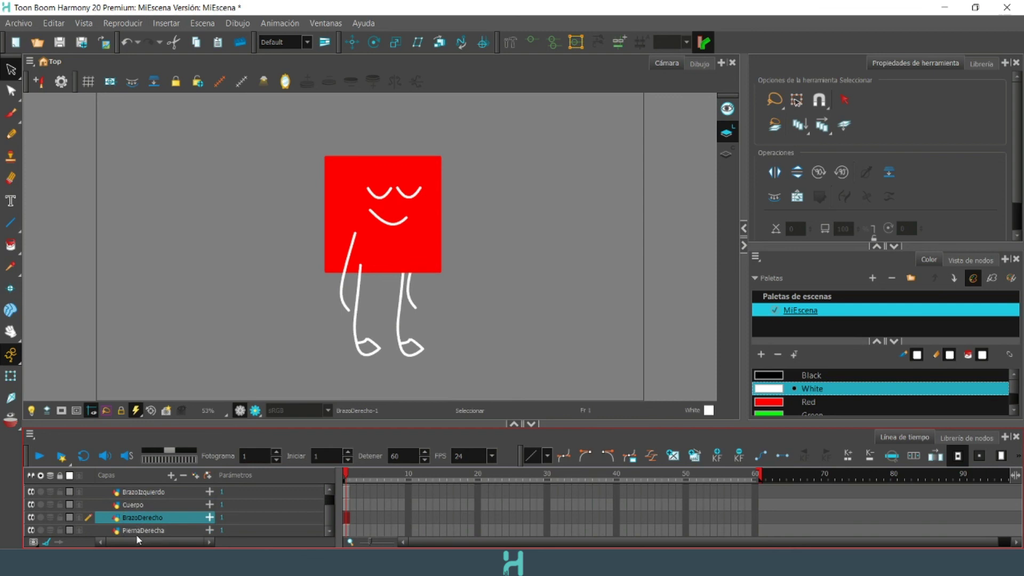
Bring the PiernaDerecha layer back in front of the body, unparented and placed between BrazoIzquierdo and Cuerpo
{"action": "left_click_drag", "start_coordinate": [136, 534], "coordinate": [140, 495]}
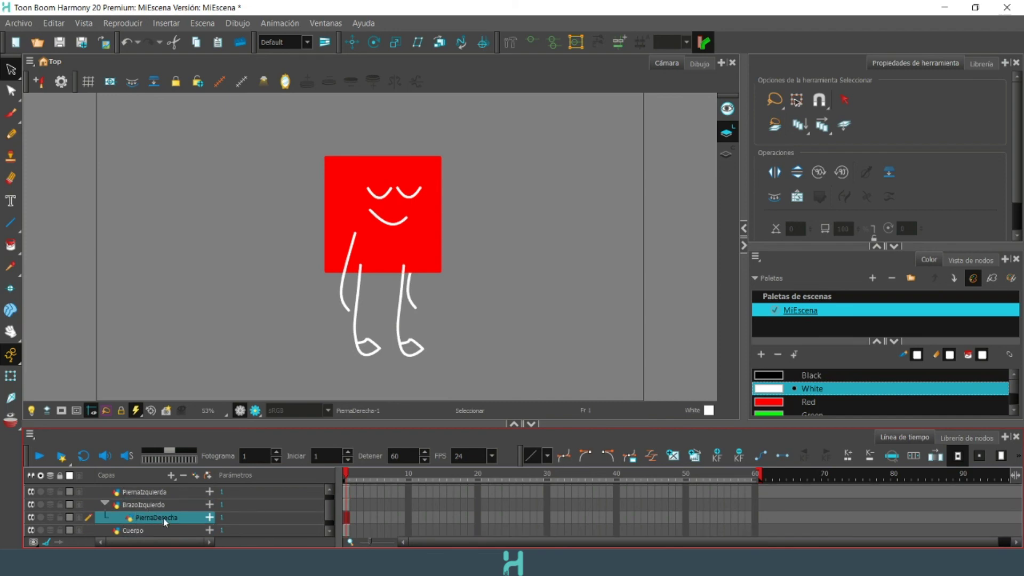
{"action": "key", "text": "ctrl+z"}
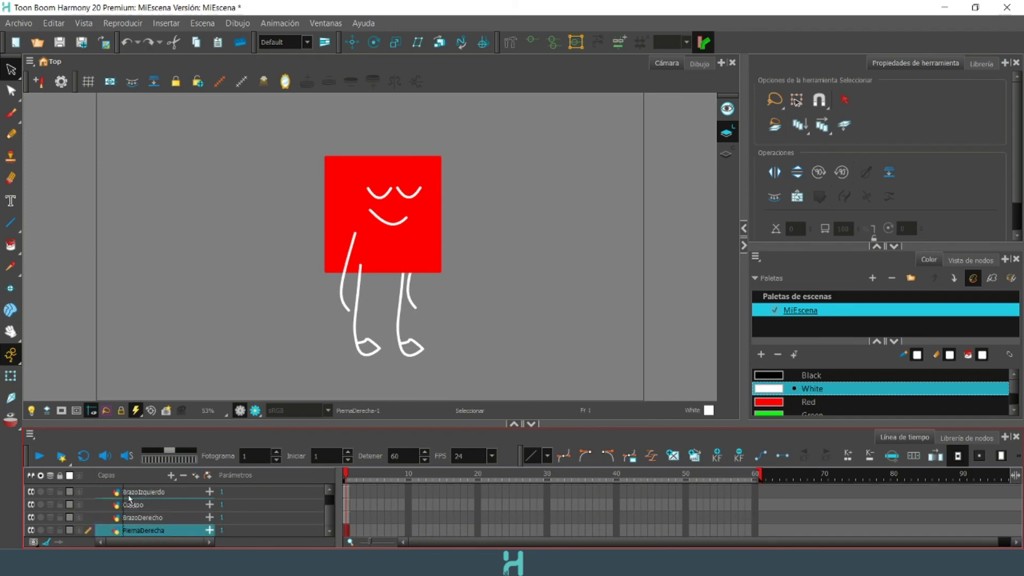
{"action": "scroll", "coordinate": [128, 490], "scroll_direction": "up", "scroll_amount": 1}
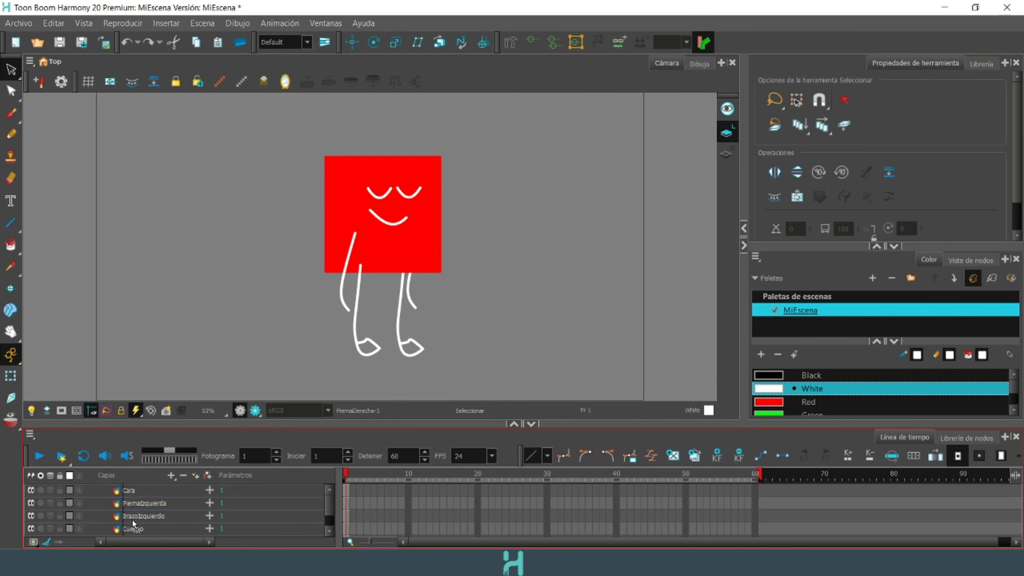
{"action": "left_click_drag", "start_coordinate": [132, 520], "coordinate": [141, 528]}
Move the PiernaIzquierda layer between Cuerpo and BrazoDerecho so that the left leg sits behind the body
{"action": "left_click", "coordinate": [148, 503]}
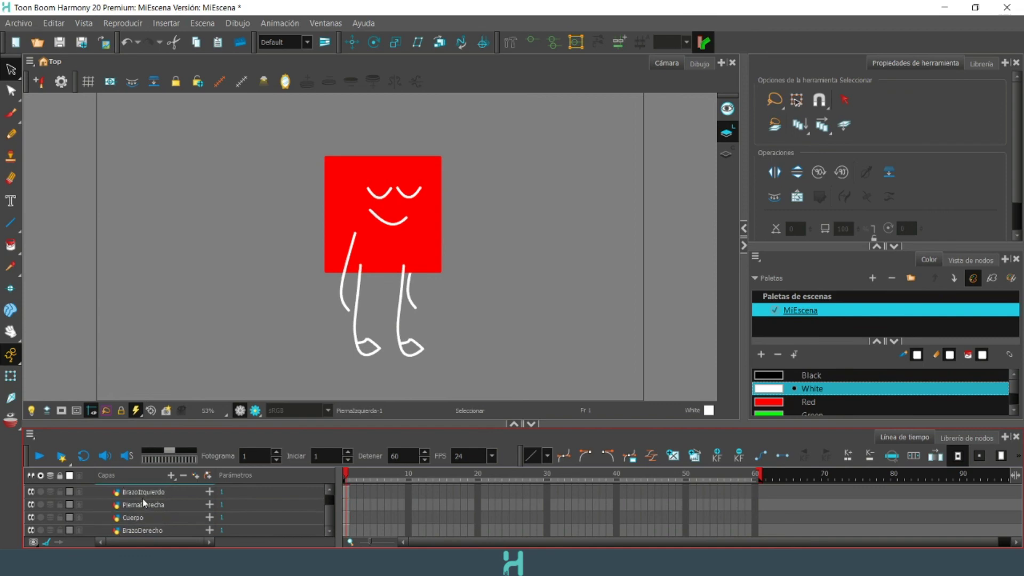
{"action": "key", "text": "ctrl+z"}
{"action": "key", "text": "ctrl+shift+z"}
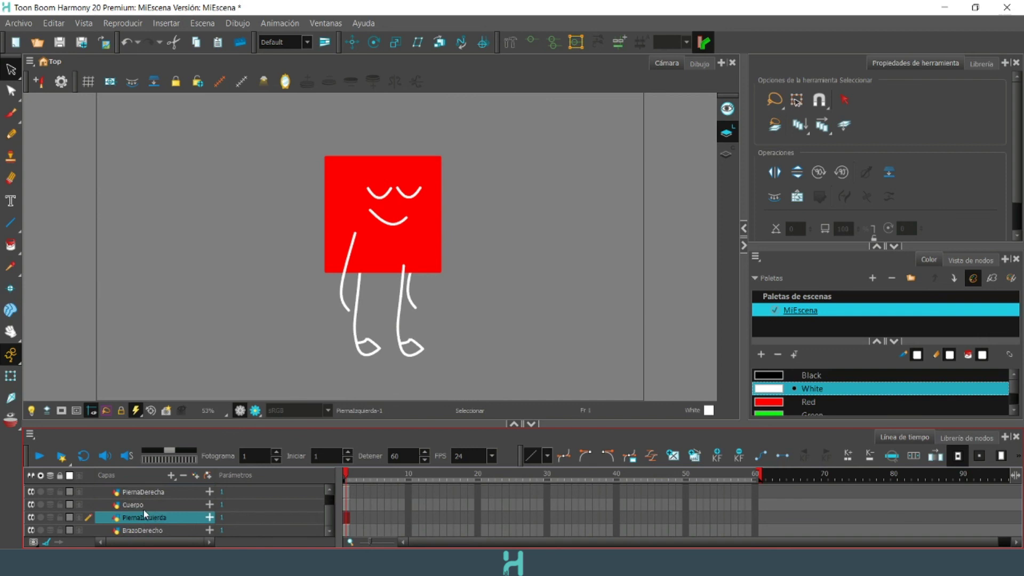